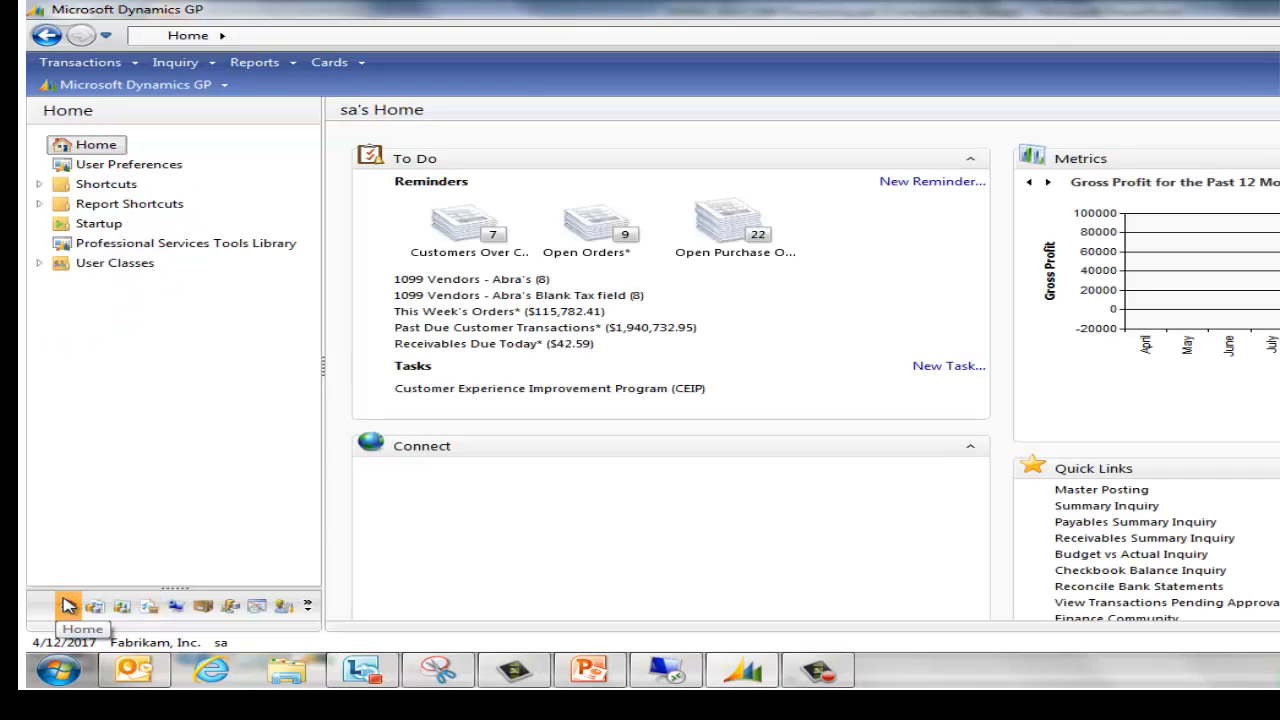
Open the Professional Services Tools Library to reach the 1099 Modifier tool.
{"action": "left_click", "coordinate": [262, 248]}
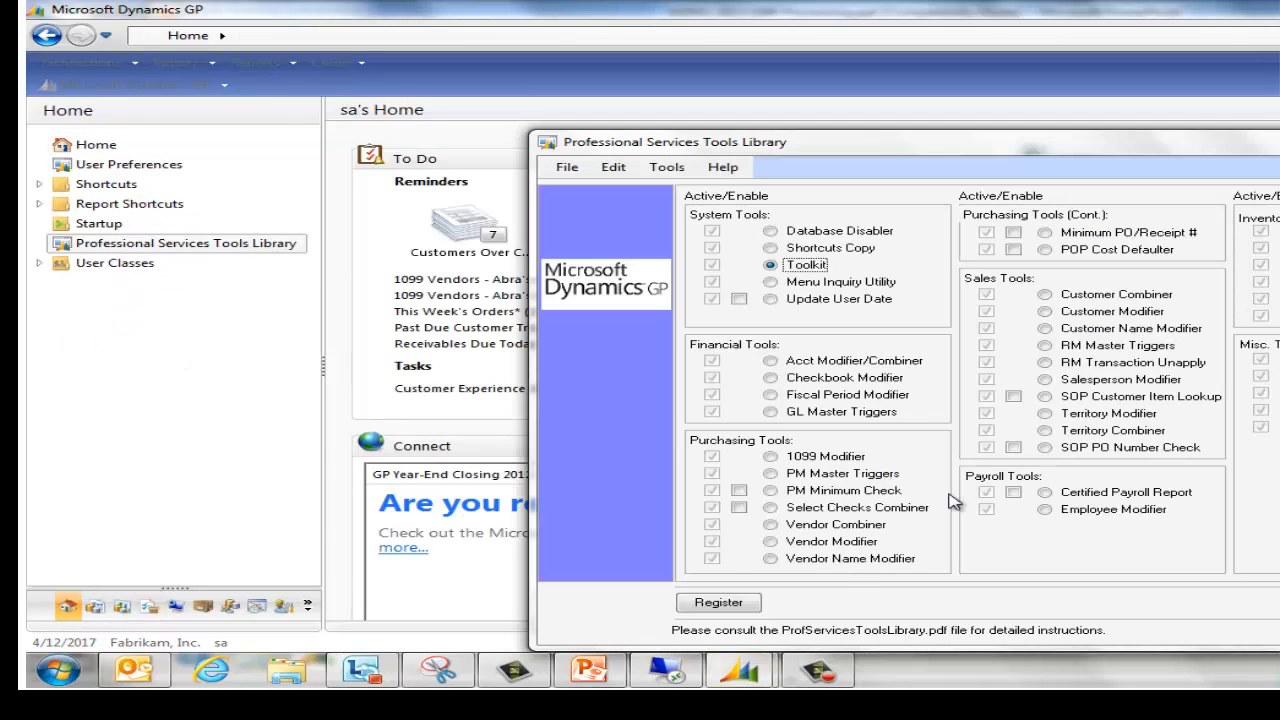
{"action": "left_click", "coordinate": [770, 457]}
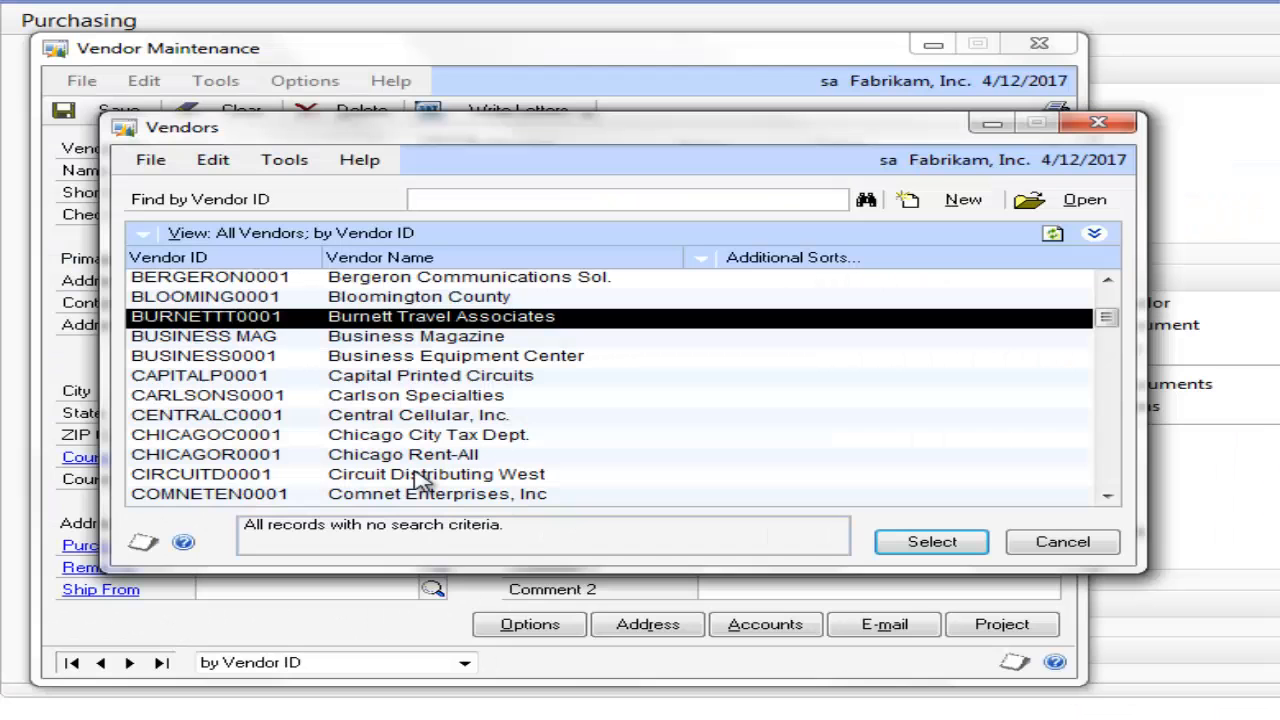
Set the tax type of vendor Circuit Distributing West to Miscellaneous, save the vendor record and close it.
{"action": "double_click", "coordinate": [422, 478]}
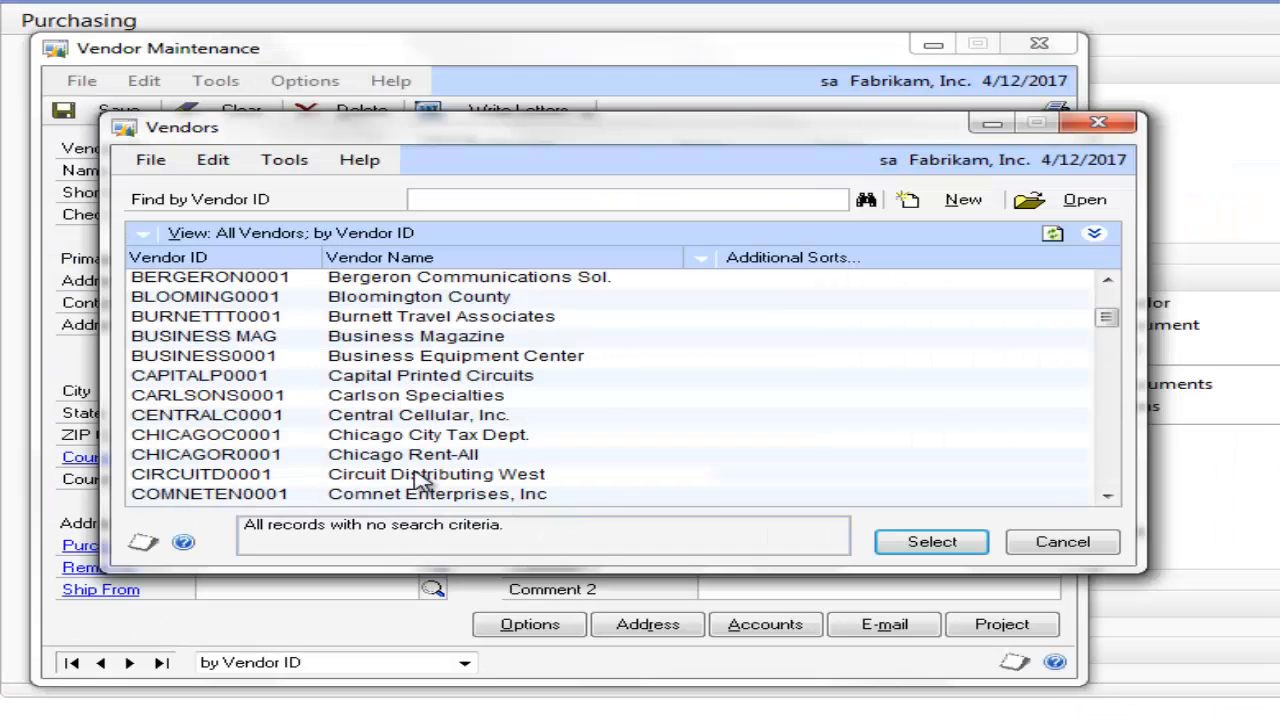
{"action": "left_click", "coordinate": [546, 628]}
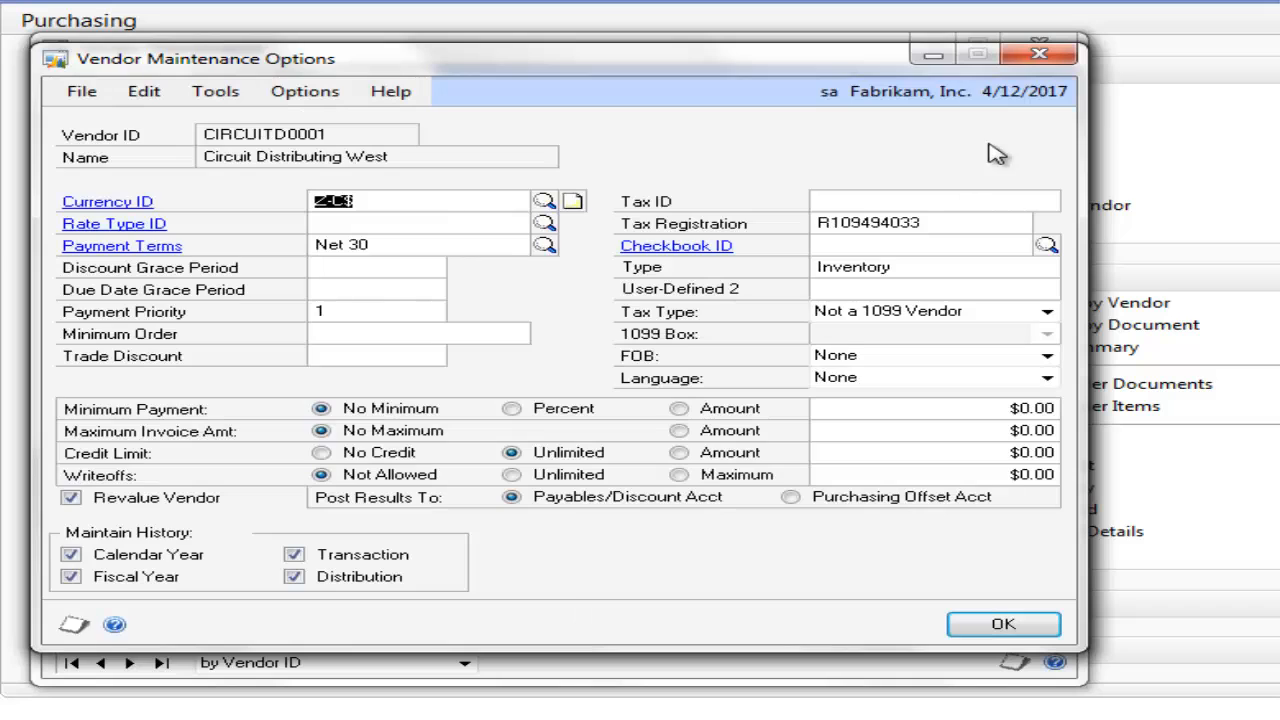
{"action": "left_click", "coordinate": [976, 313]}
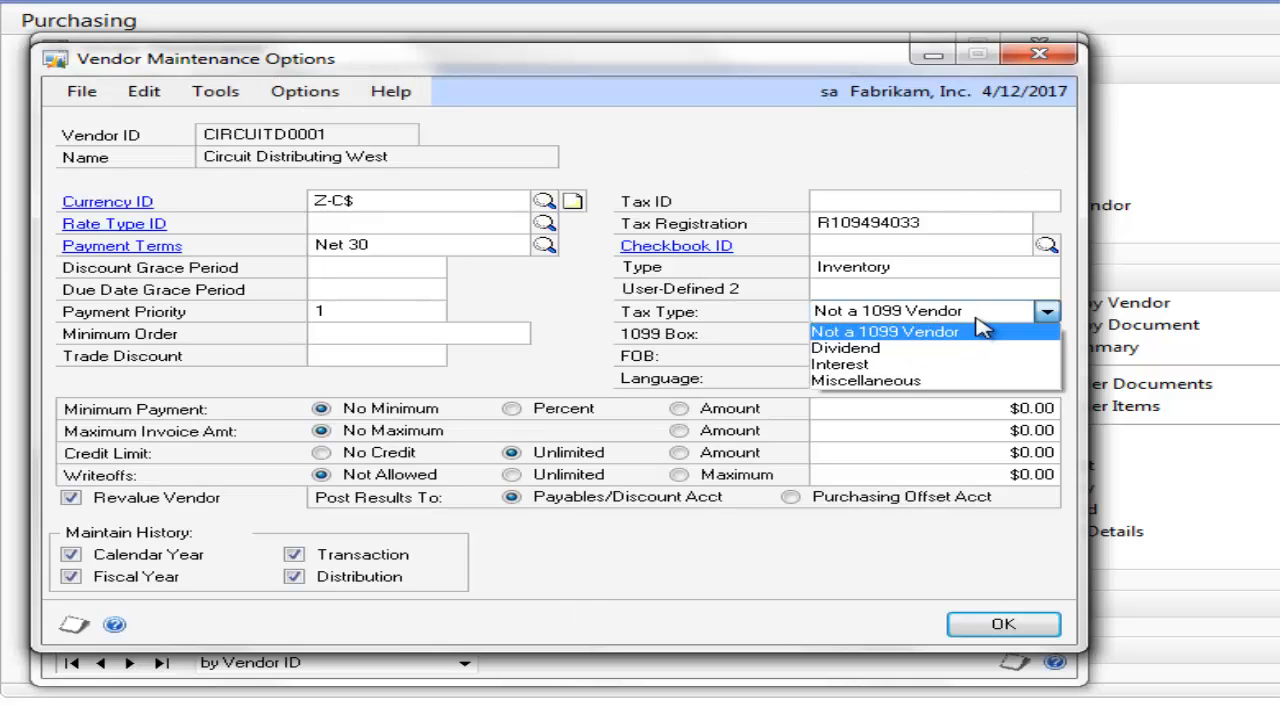
{"action": "left_click", "coordinate": [868, 382]}
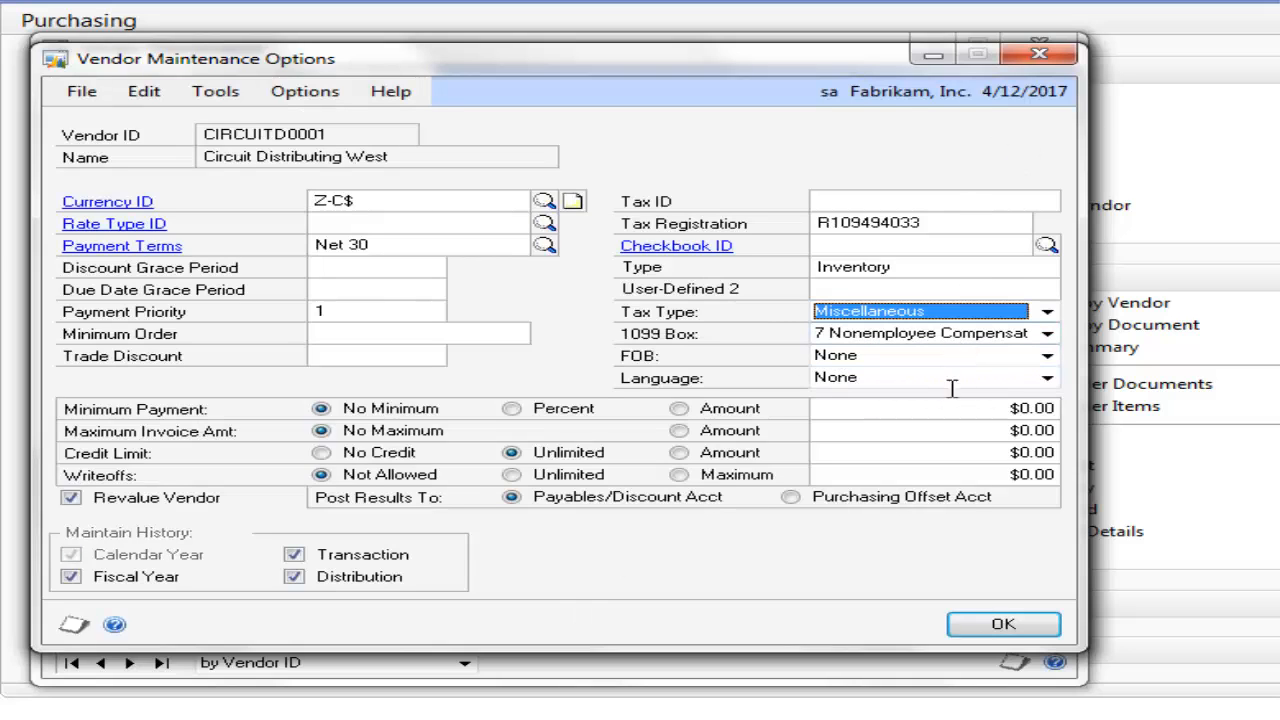
{"action": "left_click", "coordinate": [1003, 625]}
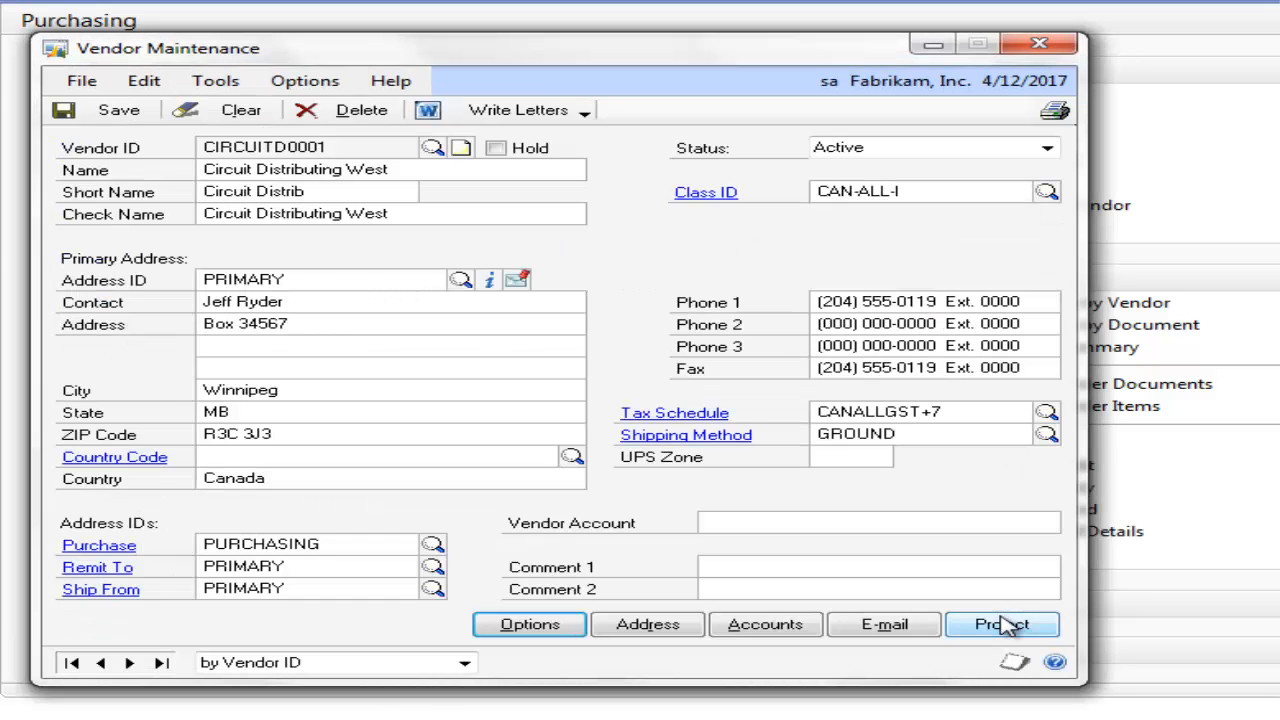
{"action": "left_click", "coordinate": [87, 120]}
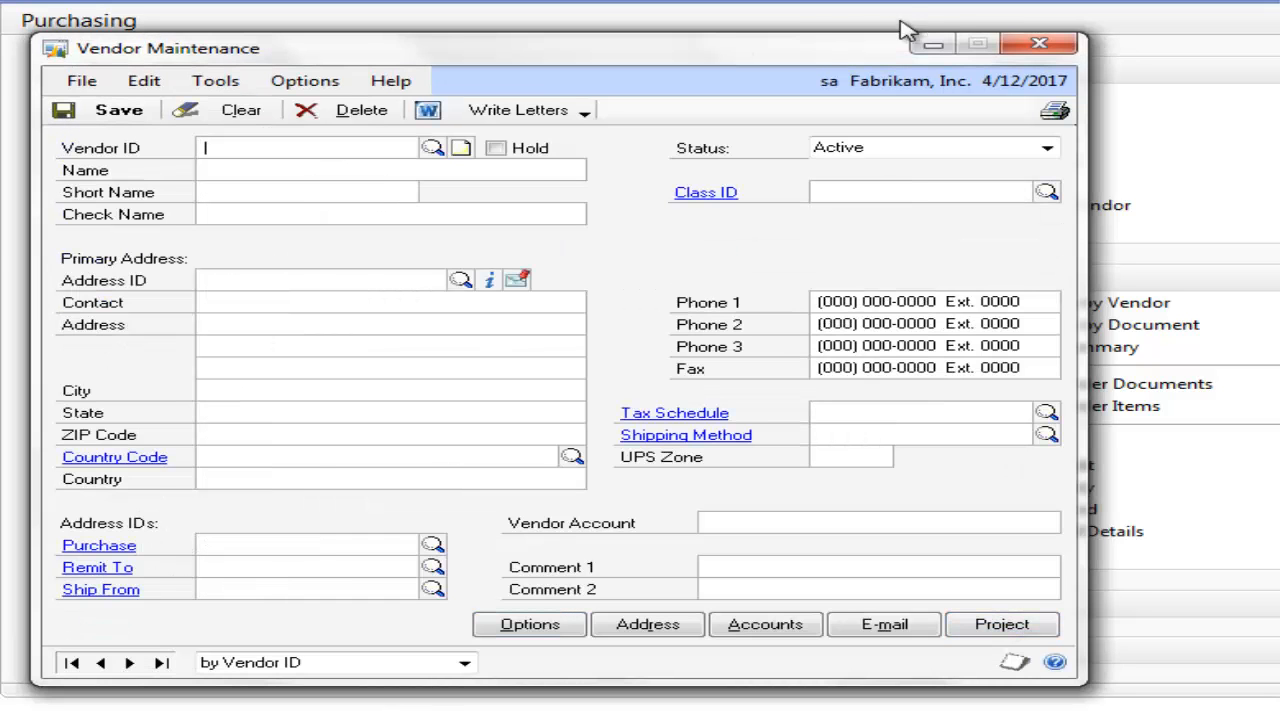
{"action": "left_click", "coordinate": [1038, 44]}
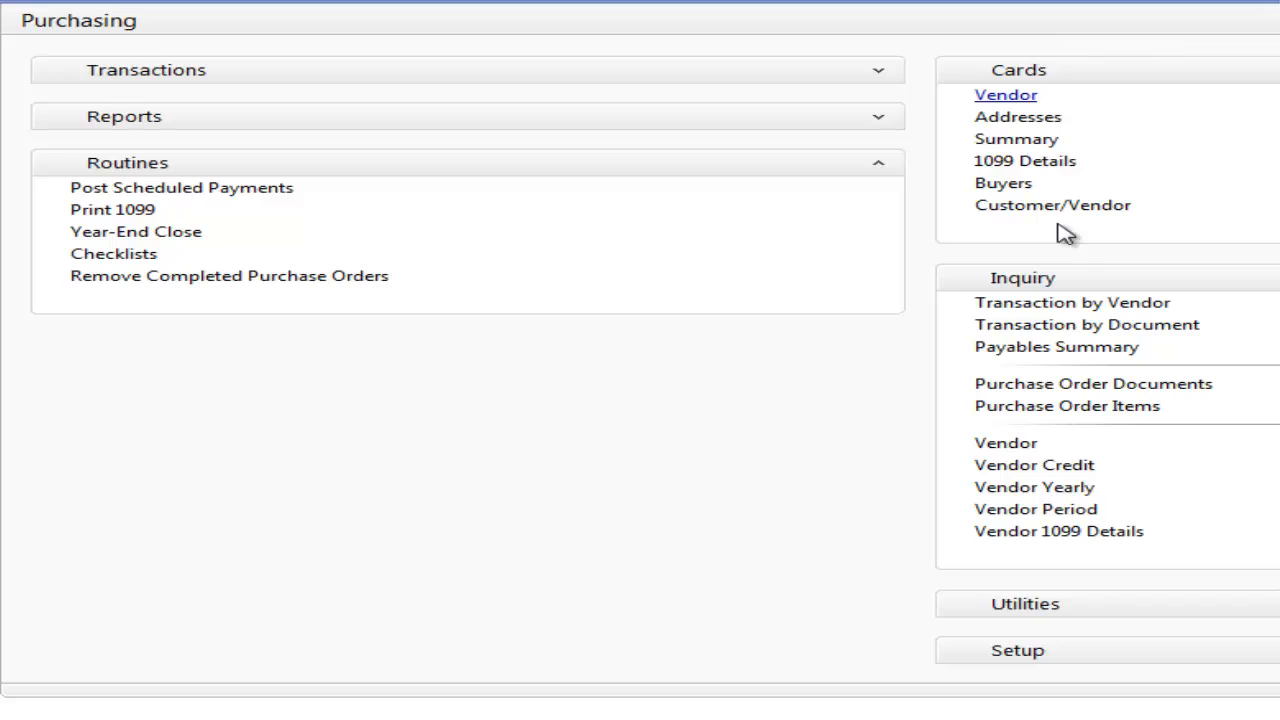
Review the payables transactions of vendor Circuit Distributing West, checking the document dates down to the last entry.
{"action": "left_click", "coordinate": [1008, 300]}
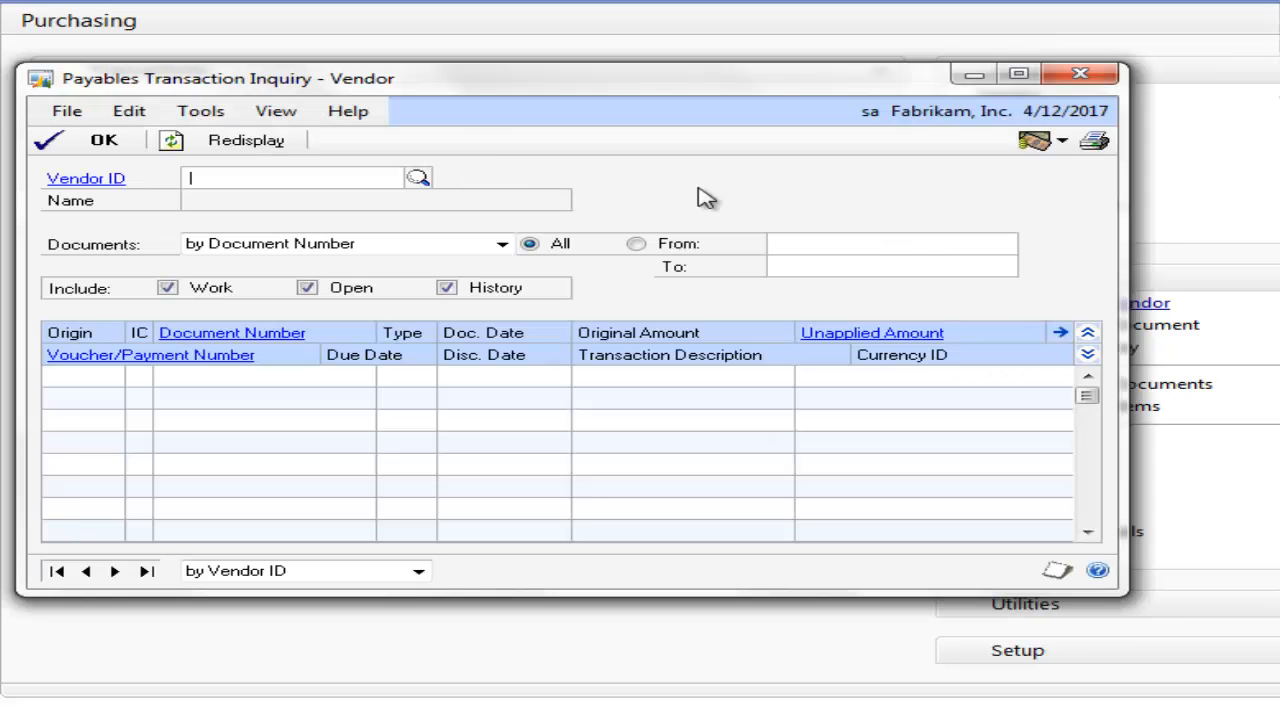
{"action": "left_click", "coordinate": [418, 177]}
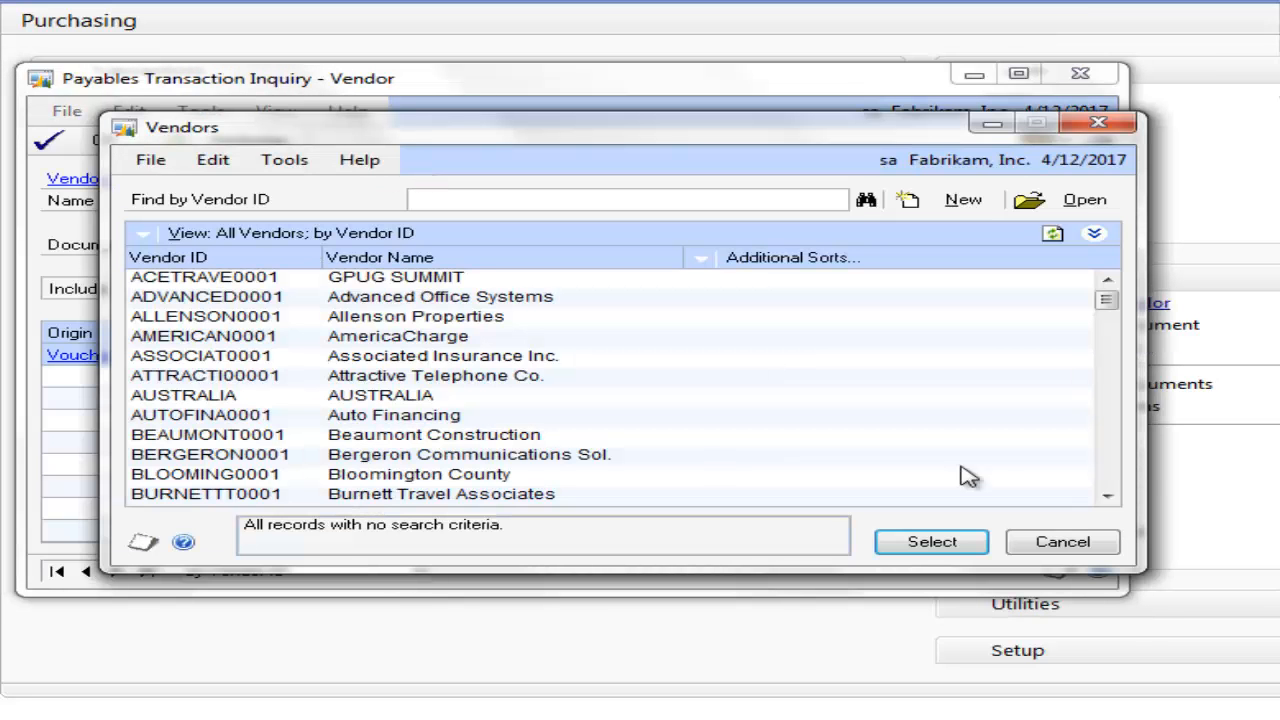
{"action": "left_click_drag", "start_coordinate": [1108, 499], "coordinate": [1108, 499]}
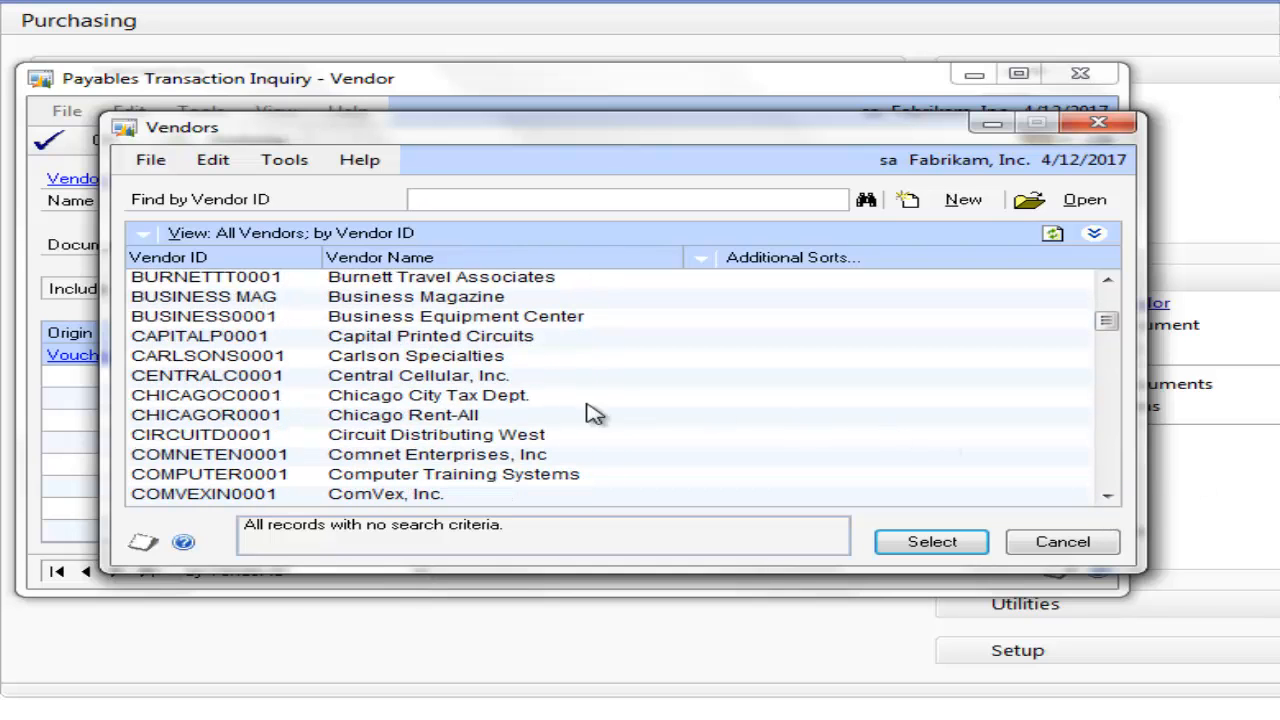
{"action": "double_click", "coordinate": [501, 434]}
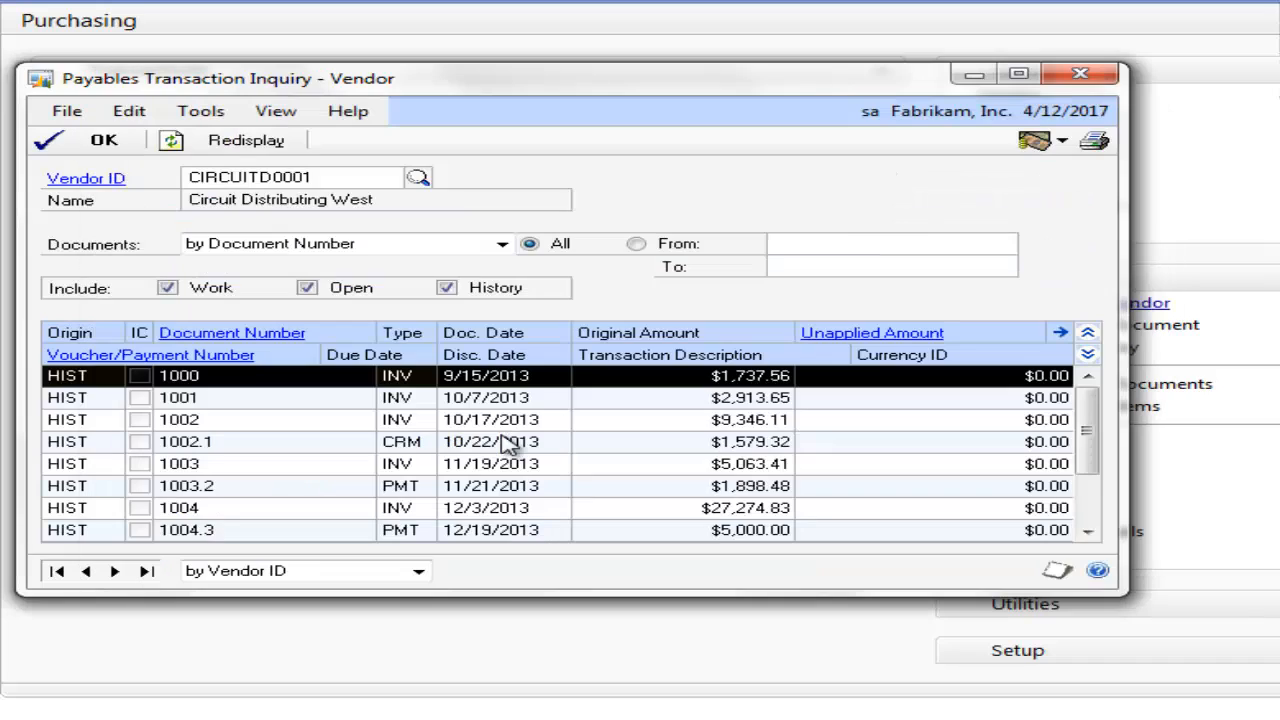
{"action": "scroll", "coordinate": [505, 443], "scroll_direction": "down", "scroll_amount": 2}
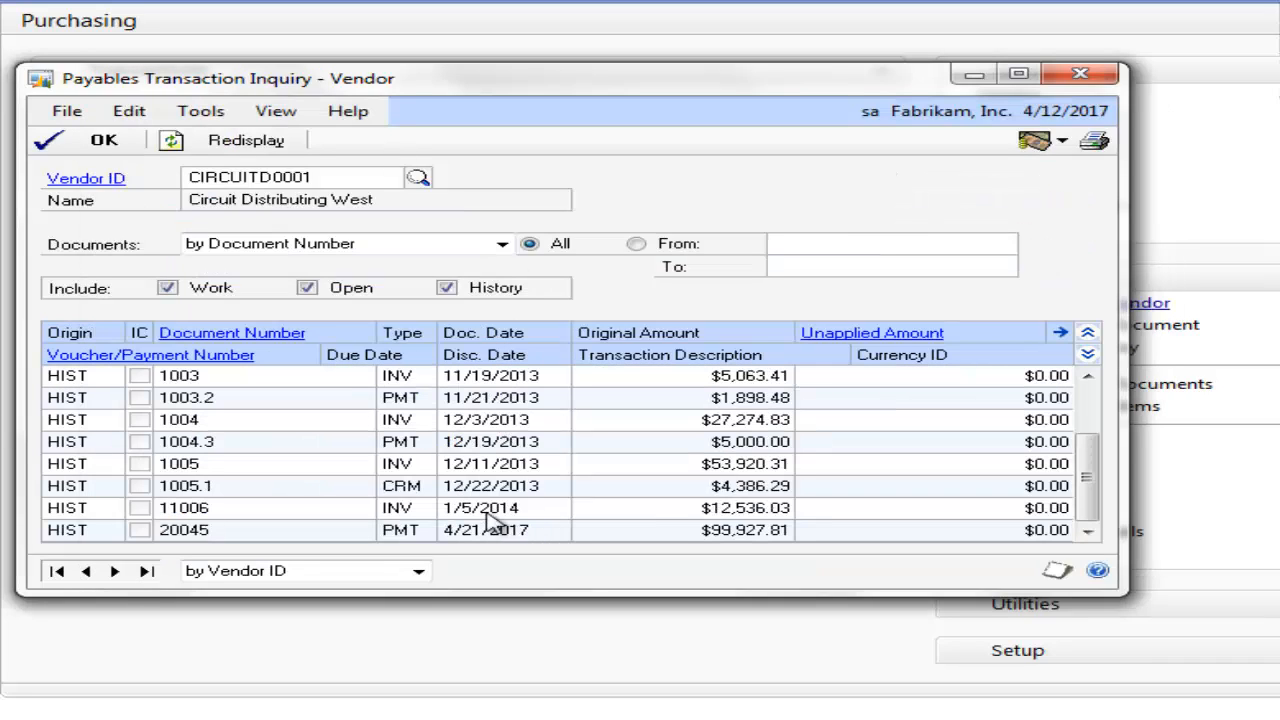
{"action": "left_click", "coordinate": [106, 141]}
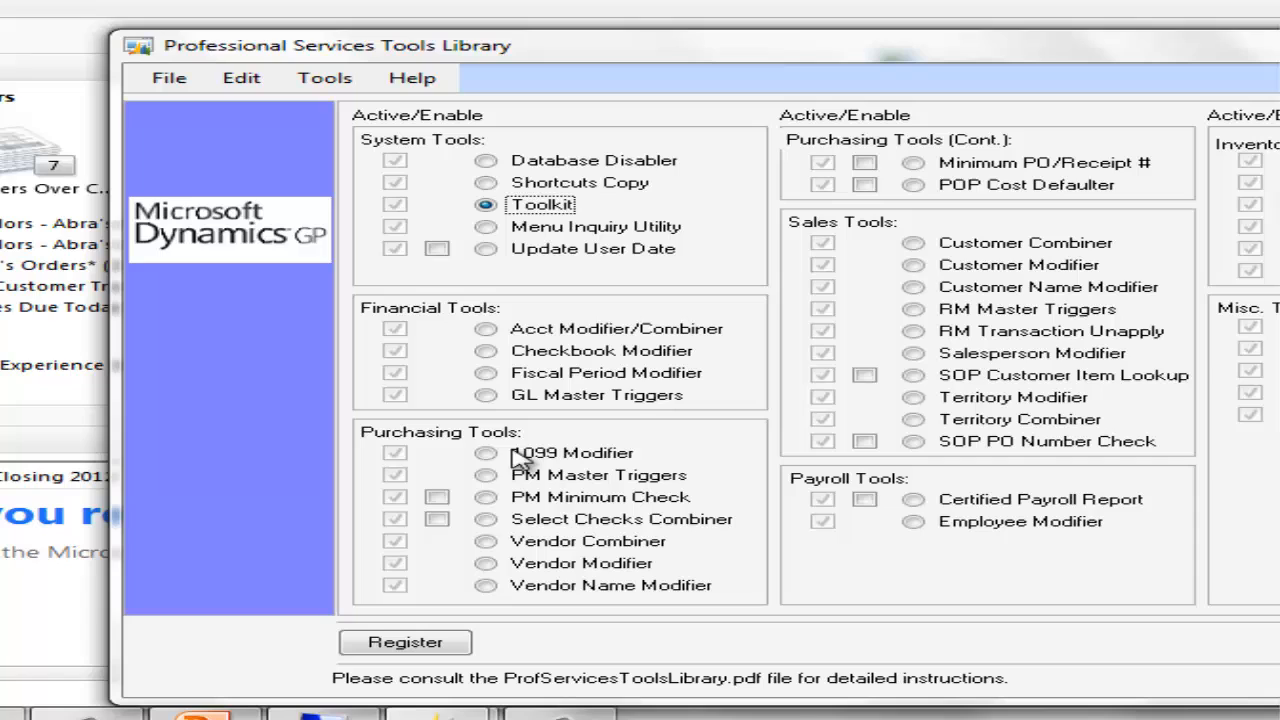
Run the 1099 Modifier with Process and Print Report for calendar year 2013.
{"action": "left_click", "coordinate": [518, 455]}
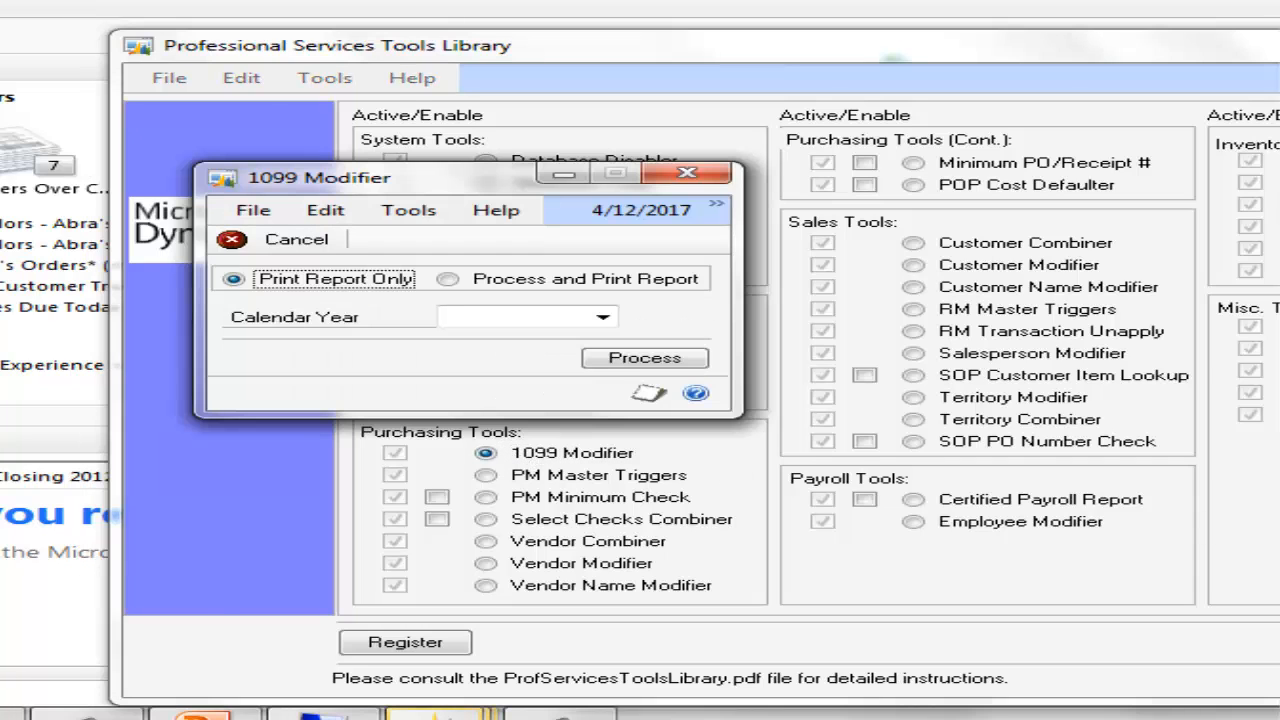
{"action": "left_click", "coordinate": [530, 286]}
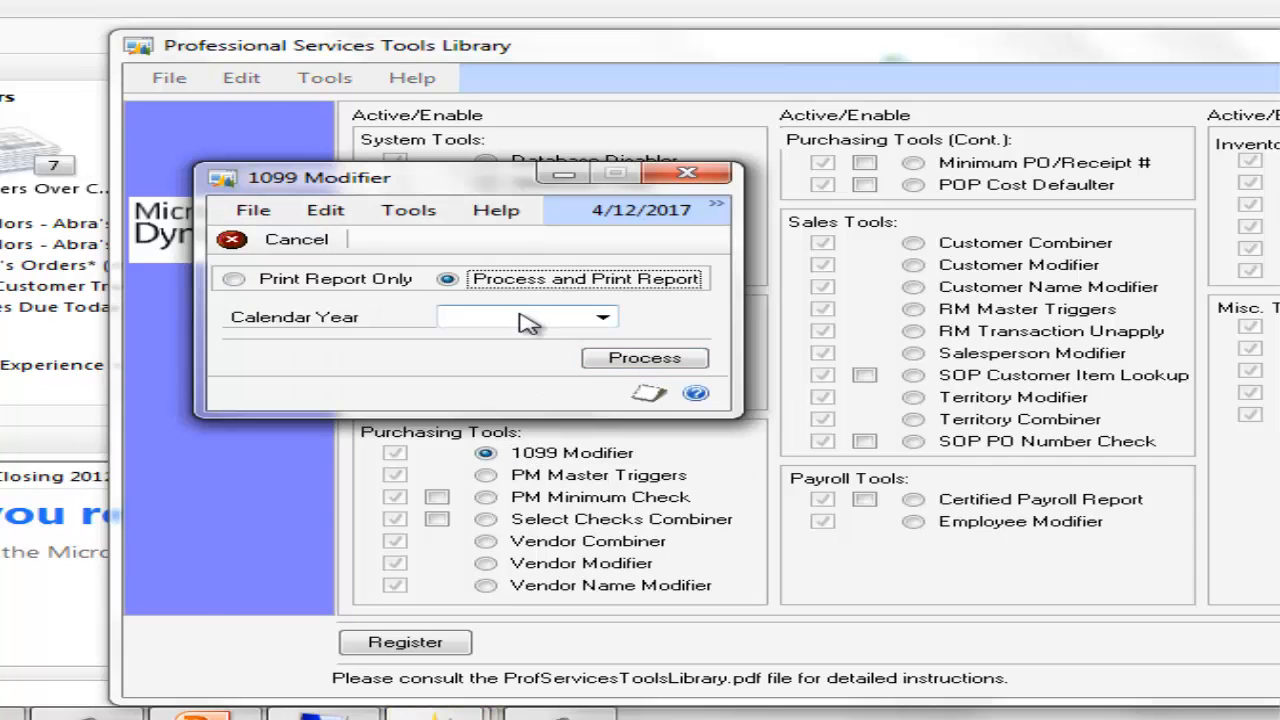
{"action": "left_click", "coordinate": [528, 318]}
{"action": "left_click", "coordinate": [495, 388]}
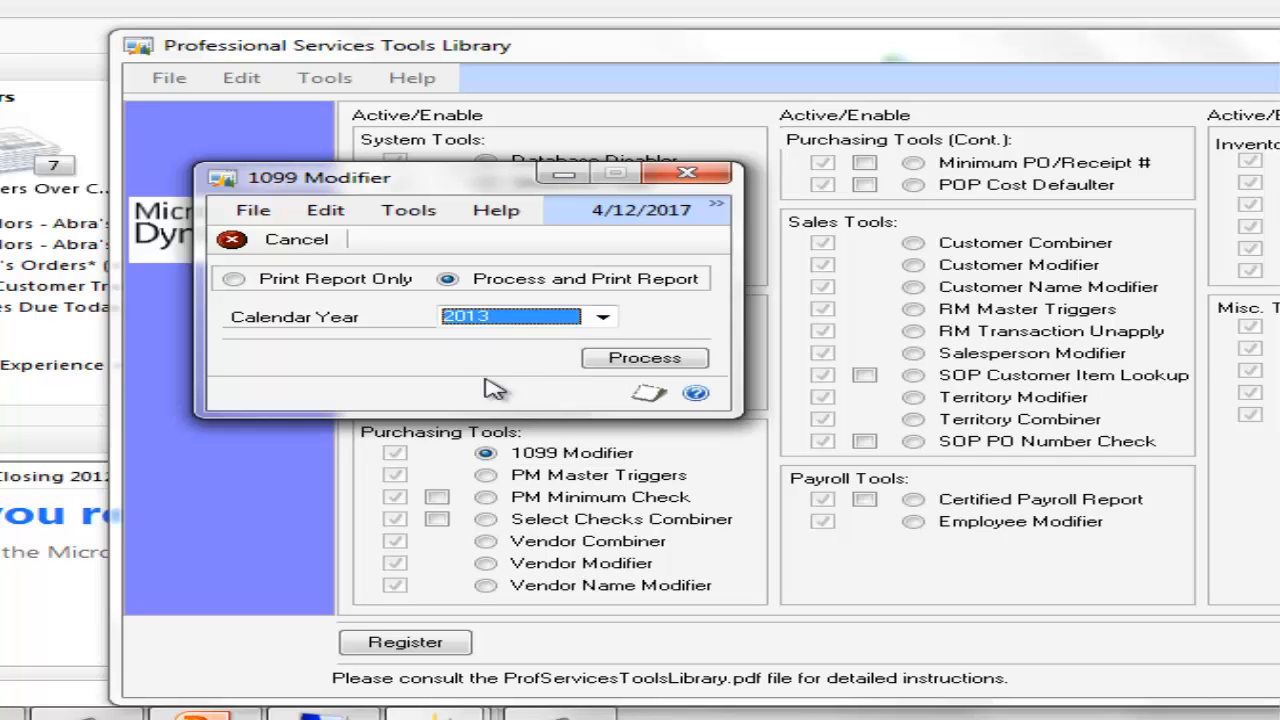
{"action": "left_click", "coordinate": [640, 358]}
{"action": "left_click", "coordinate": [588, 364]}
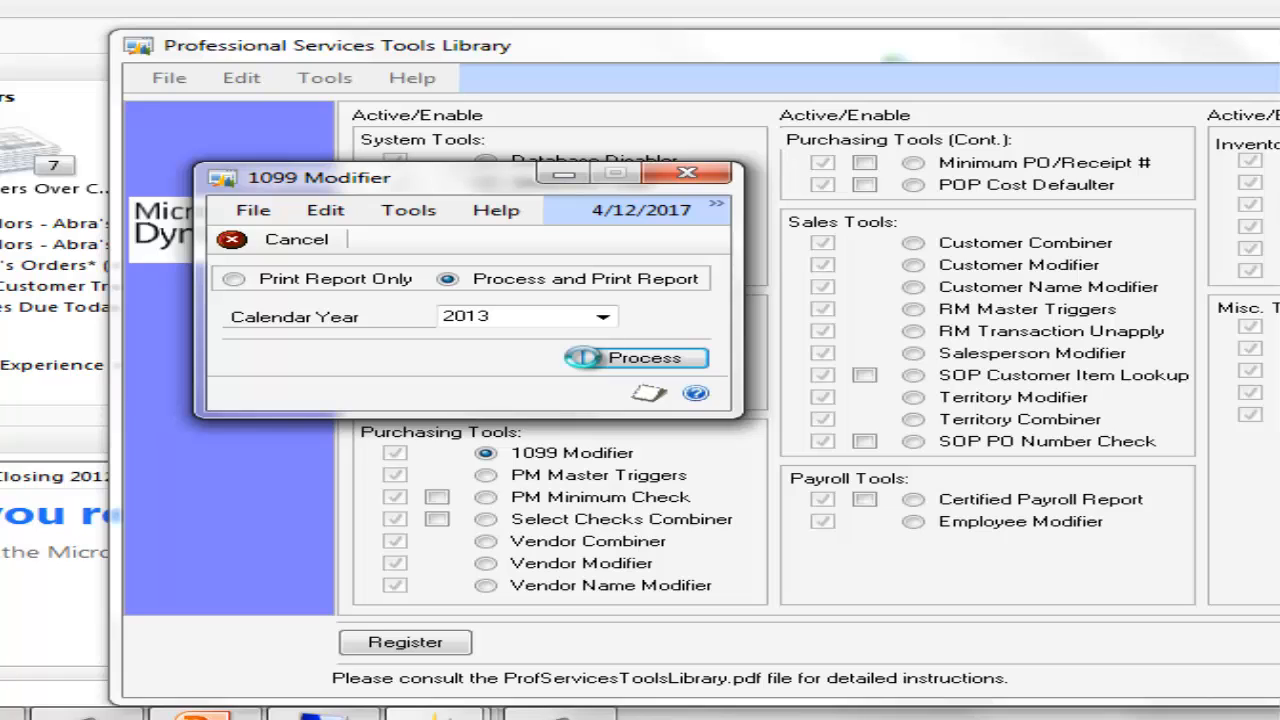
{"action": "left_click", "coordinate": [592, 363]}
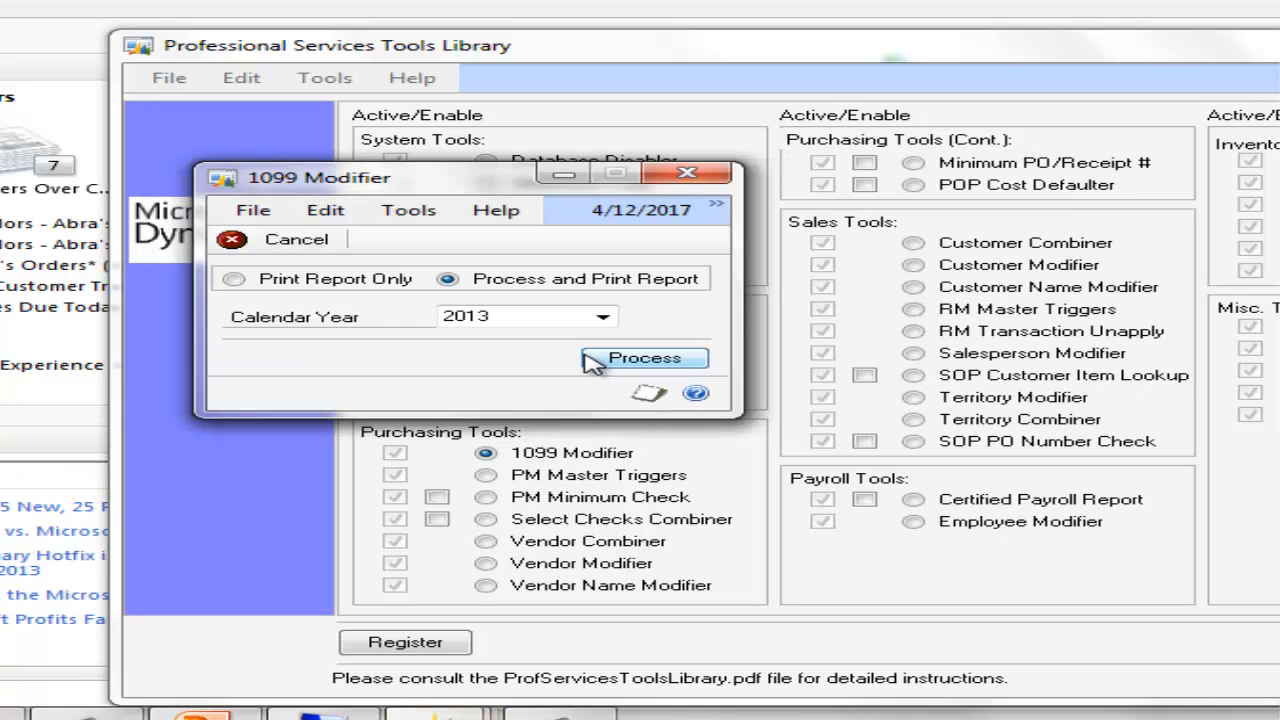
Process the 1099 modification for calendar year 2014, continuing past the backup reminder.
{"action": "left_click", "coordinate": [602, 316]}
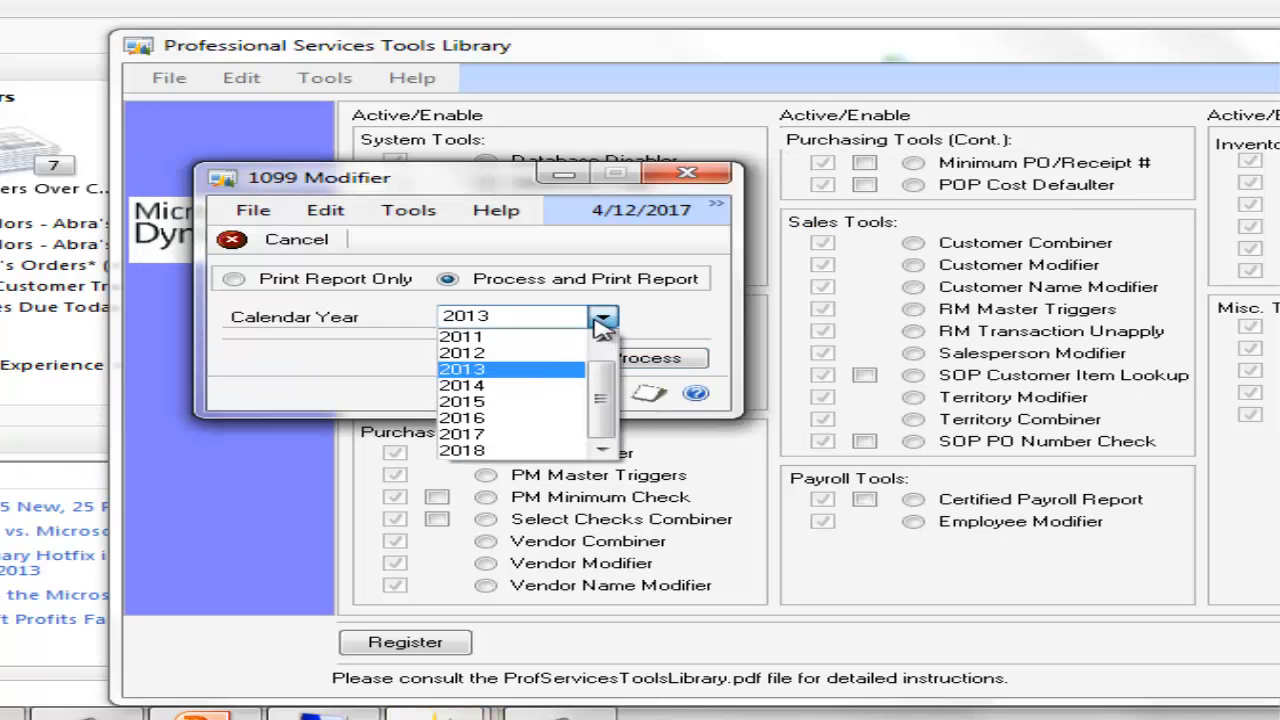
{"action": "left_click", "coordinate": [515, 390]}
{"action": "left_click", "coordinate": [614, 358]}
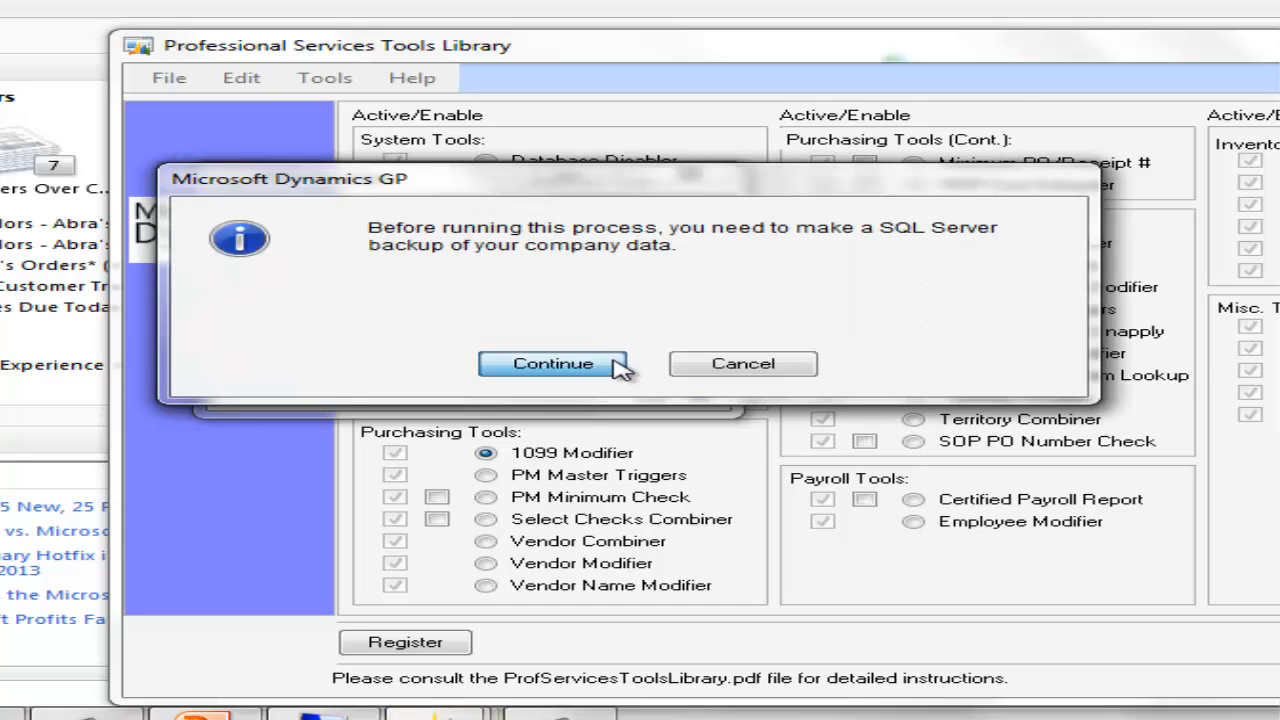
{"action": "left_click", "coordinate": [617, 366]}
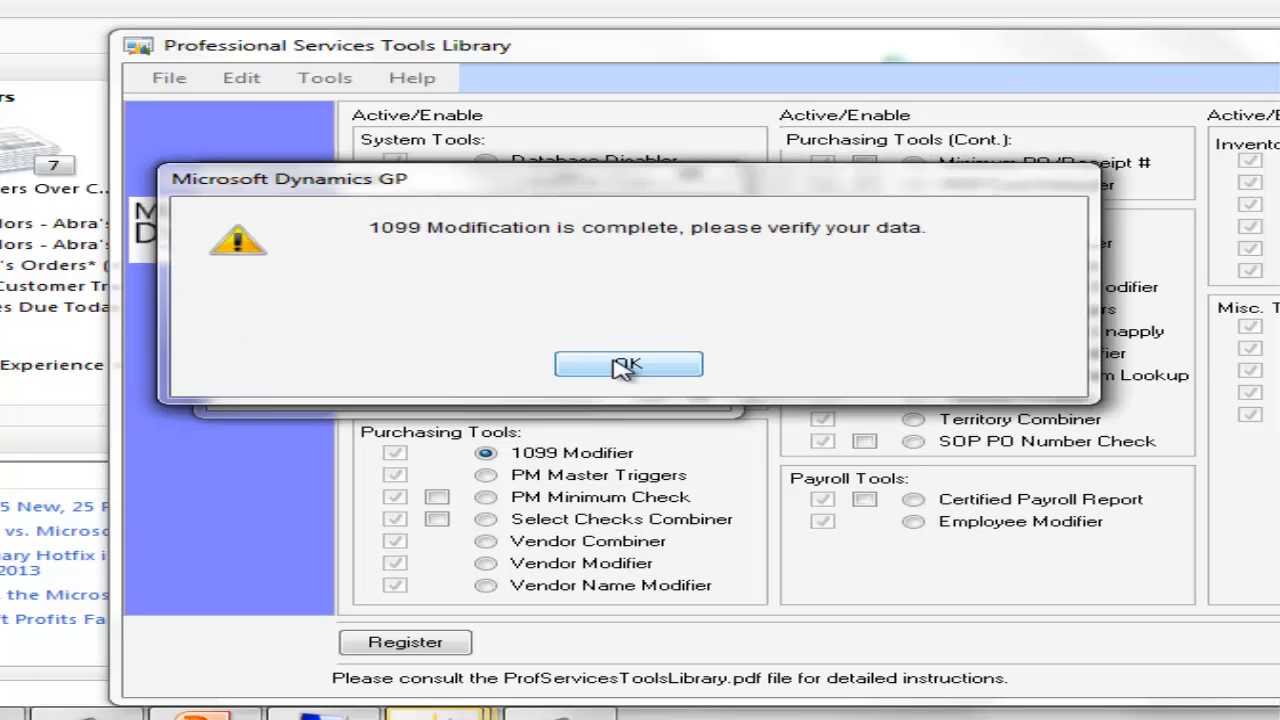
{"action": "left_click", "coordinate": [634, 364]}
Process the 1099 modification for calendar year 2017, output the modified documents report to screen and close it.
{"action": "left_click", "coordinate": [604, 317]}
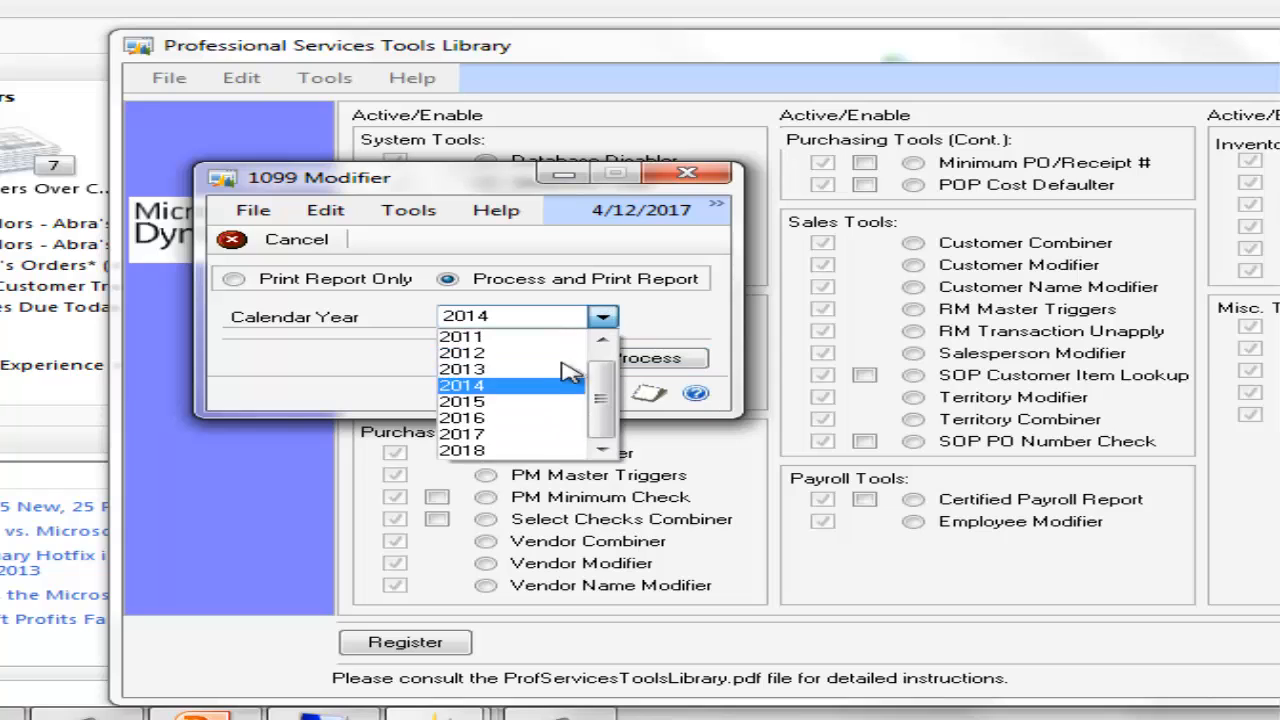
{"action": "left_click", "coordinate": [590, 437]}
{"action": "left_click", "coordinate": [605, 360]}
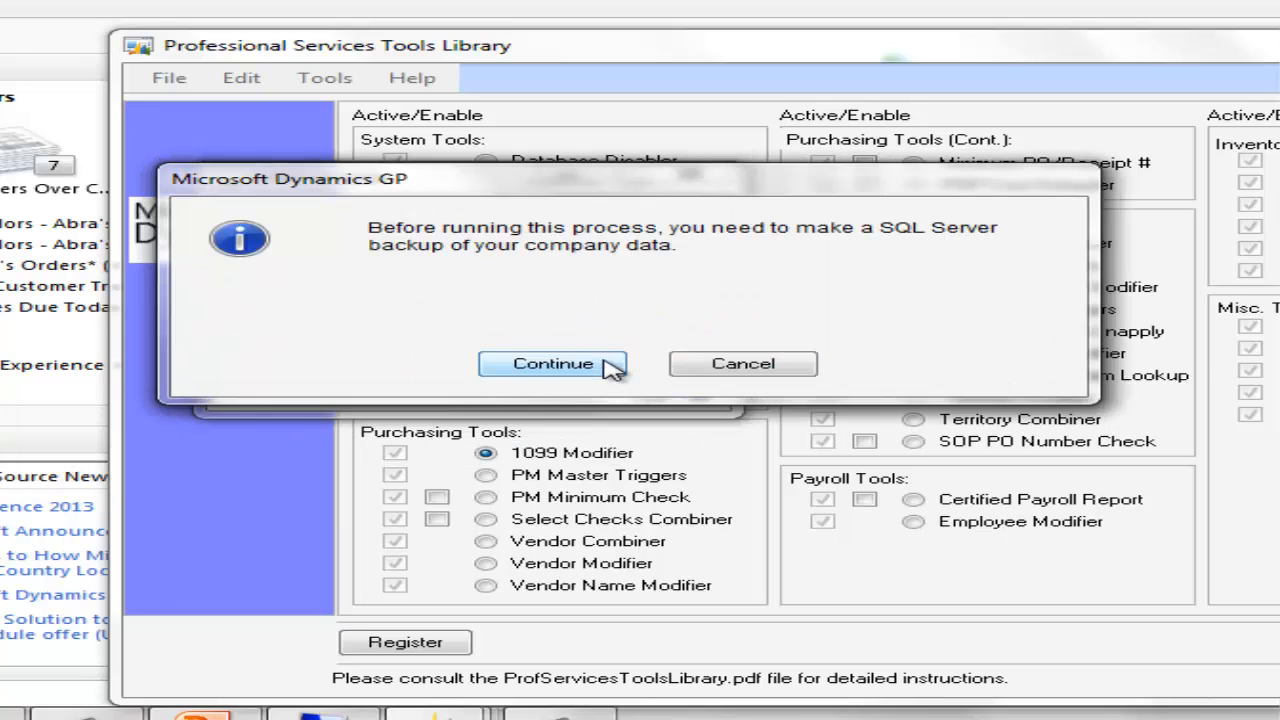
{"action": "left_click", "coordinate": [603, 366]}
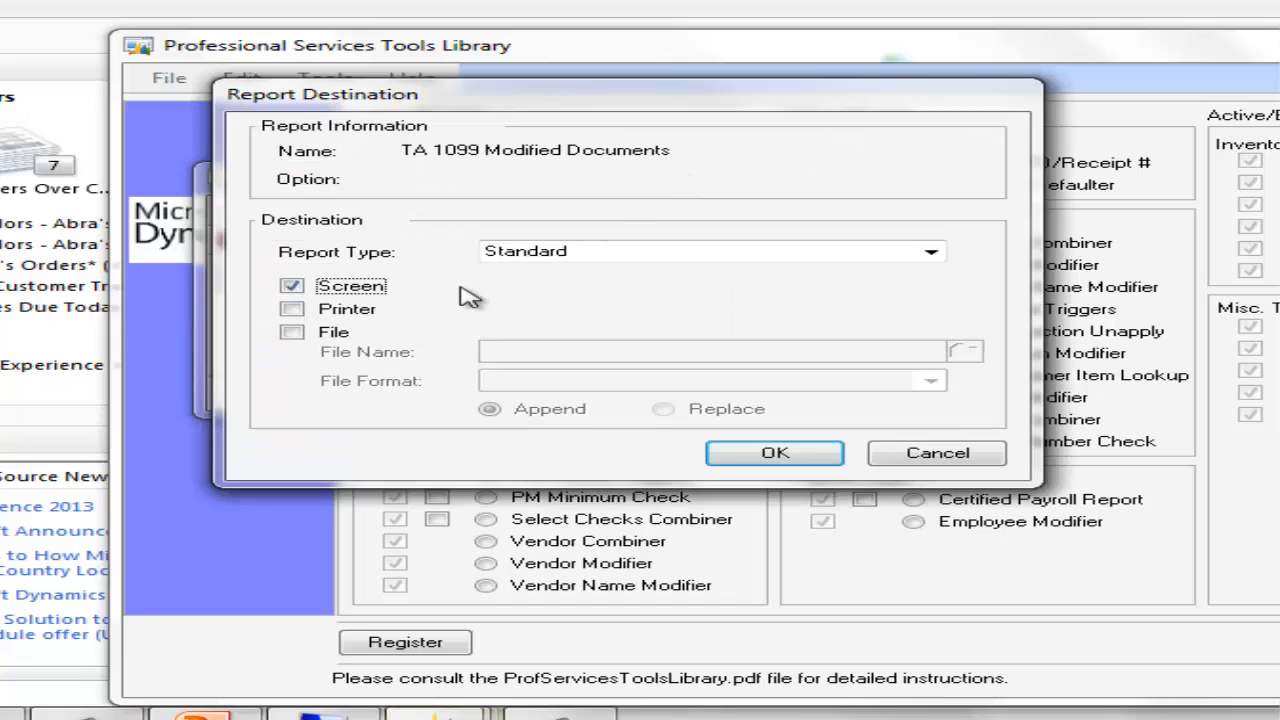
{"action": "left_click", "coordinate": [771, 459]}
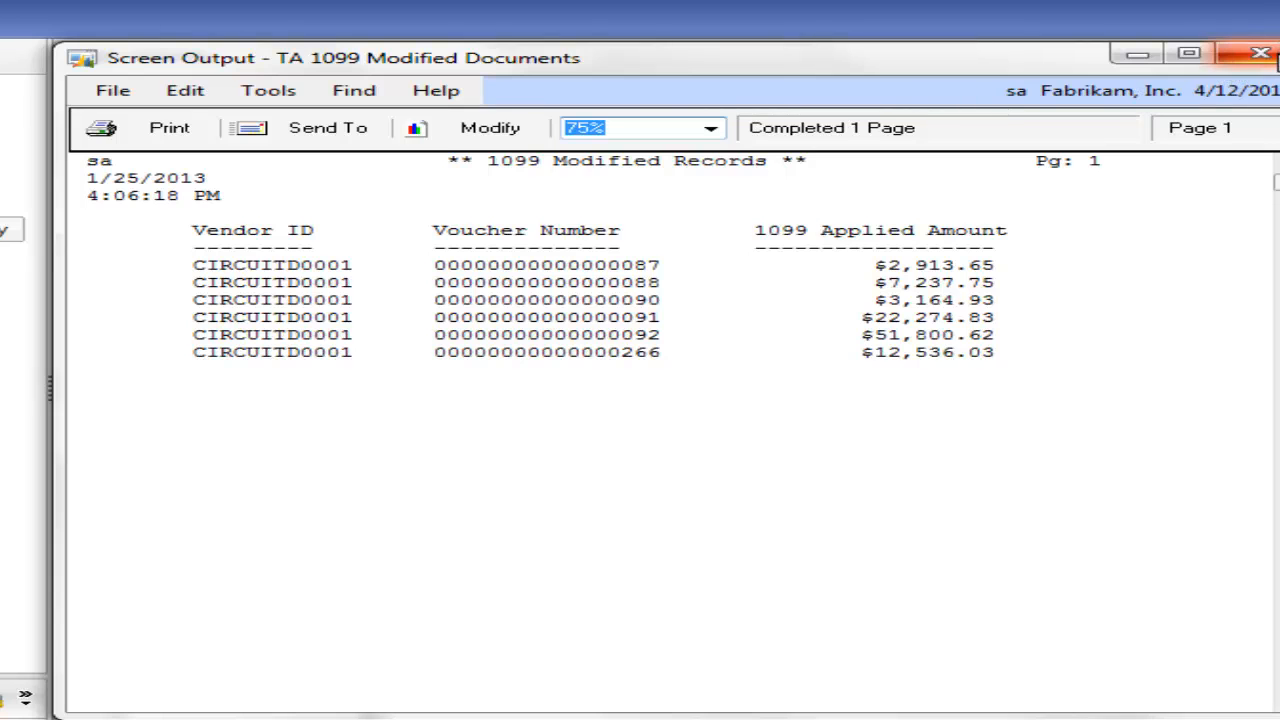
{"action": "left_click", "coordinate": [1262, 55]}
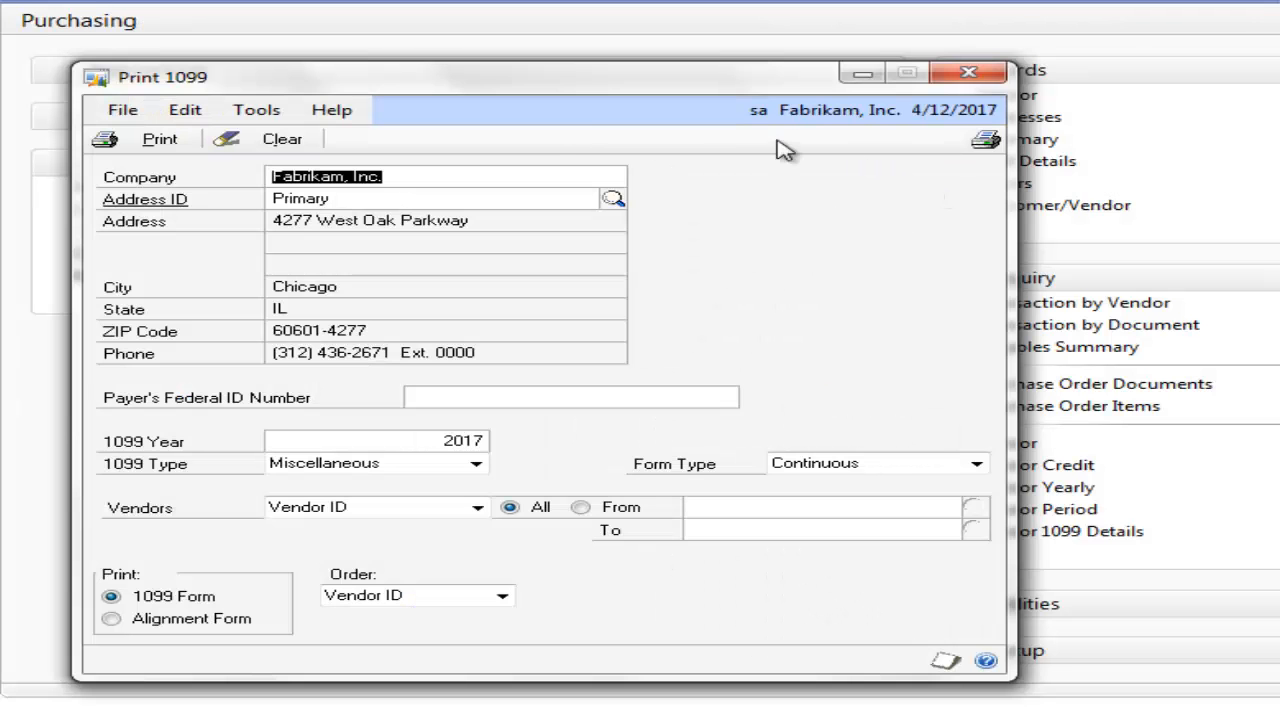
Preview the 2017 Miscellaneous 1099 edit list on screen and check the Circuit Distributing West entry.
{"action": "left_click", "coordinate": [983, 142]}
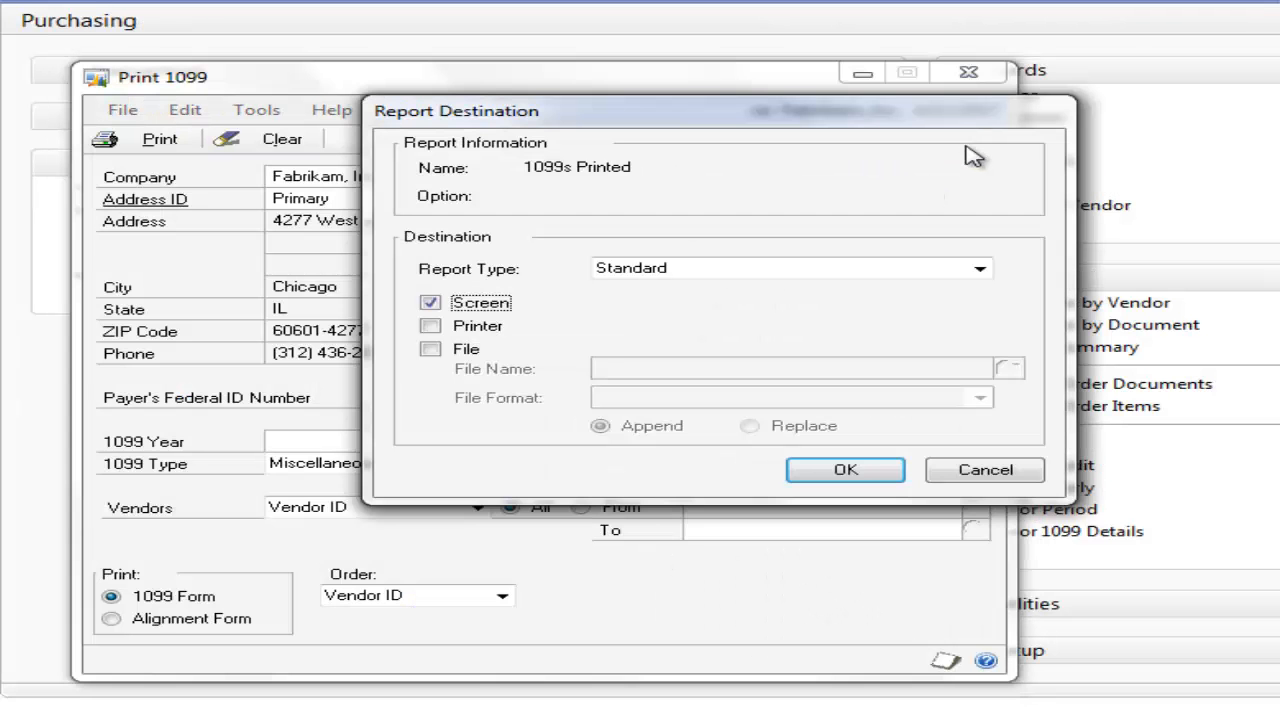
{"action": "left_click", "coordinate": [846, 470]}
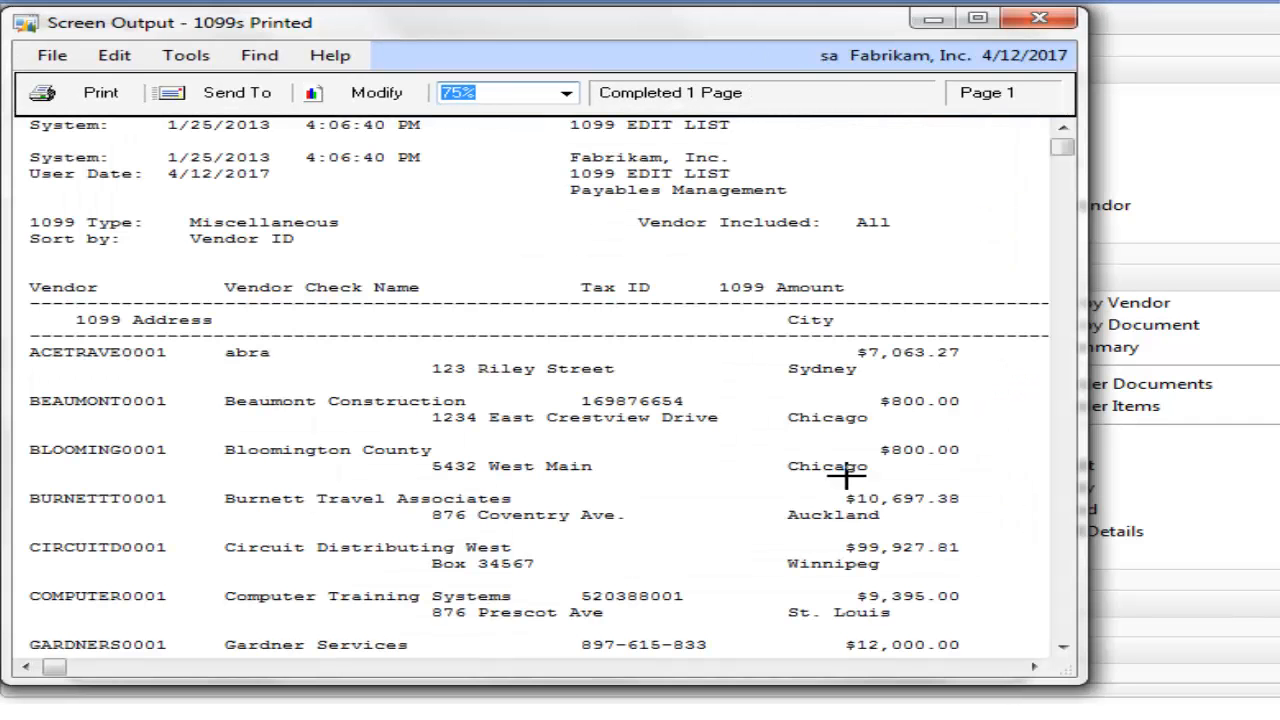
{"action": "left_click", "coordinate": [489, 547]}
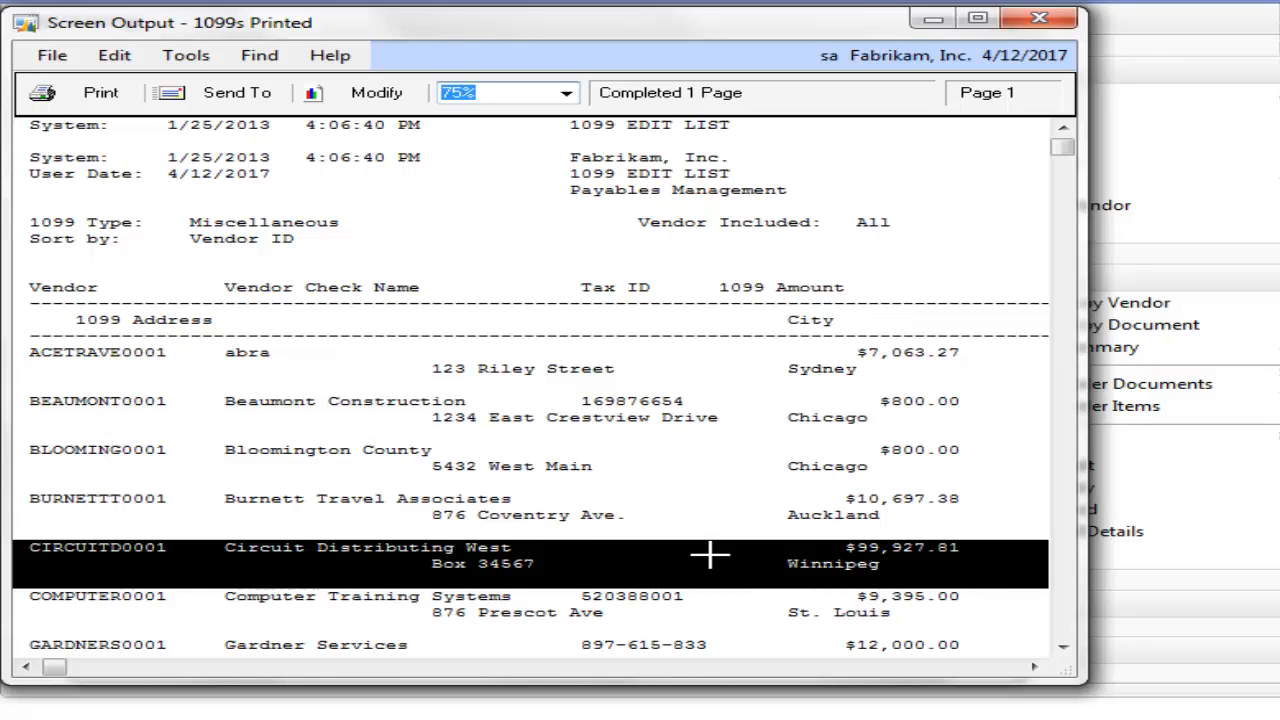
{"action": "left_click", "coordinate": [1036, 20]}
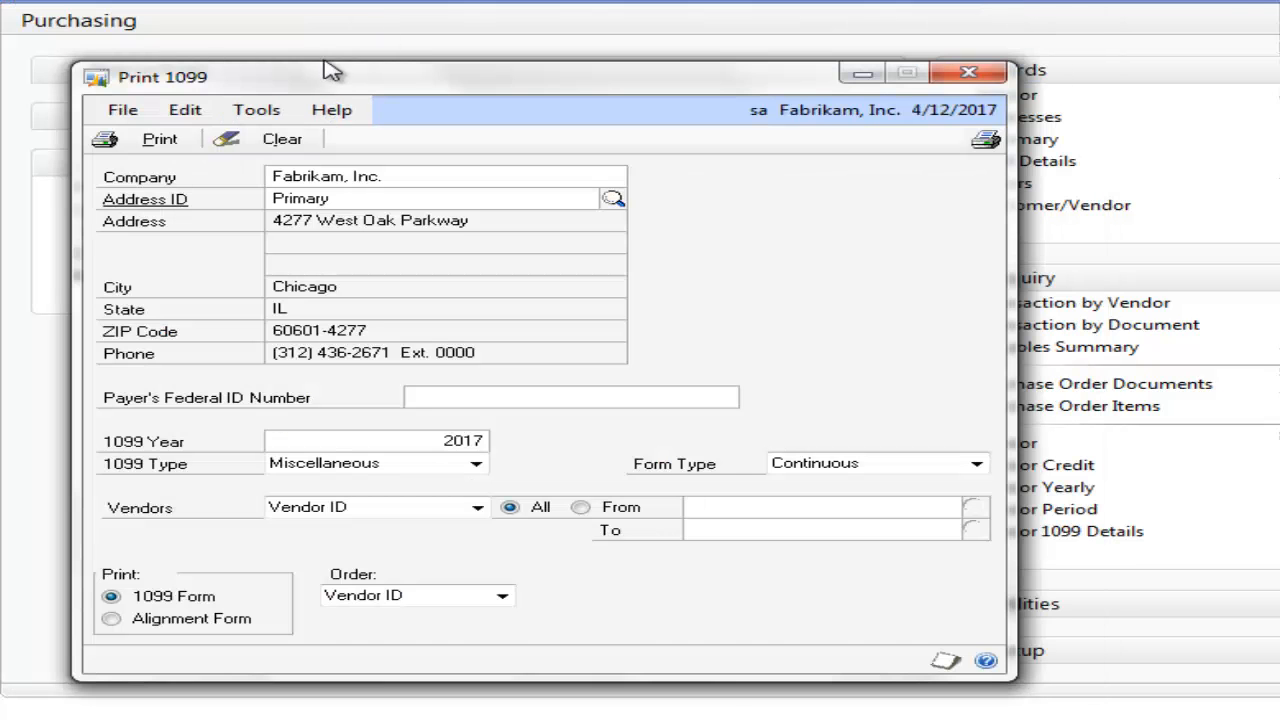
Print the 2017 Miscellaneous 1099 forms for all vendors to the screen and page through them.
{"action": "left_click", "coordinate": [158, 143]}
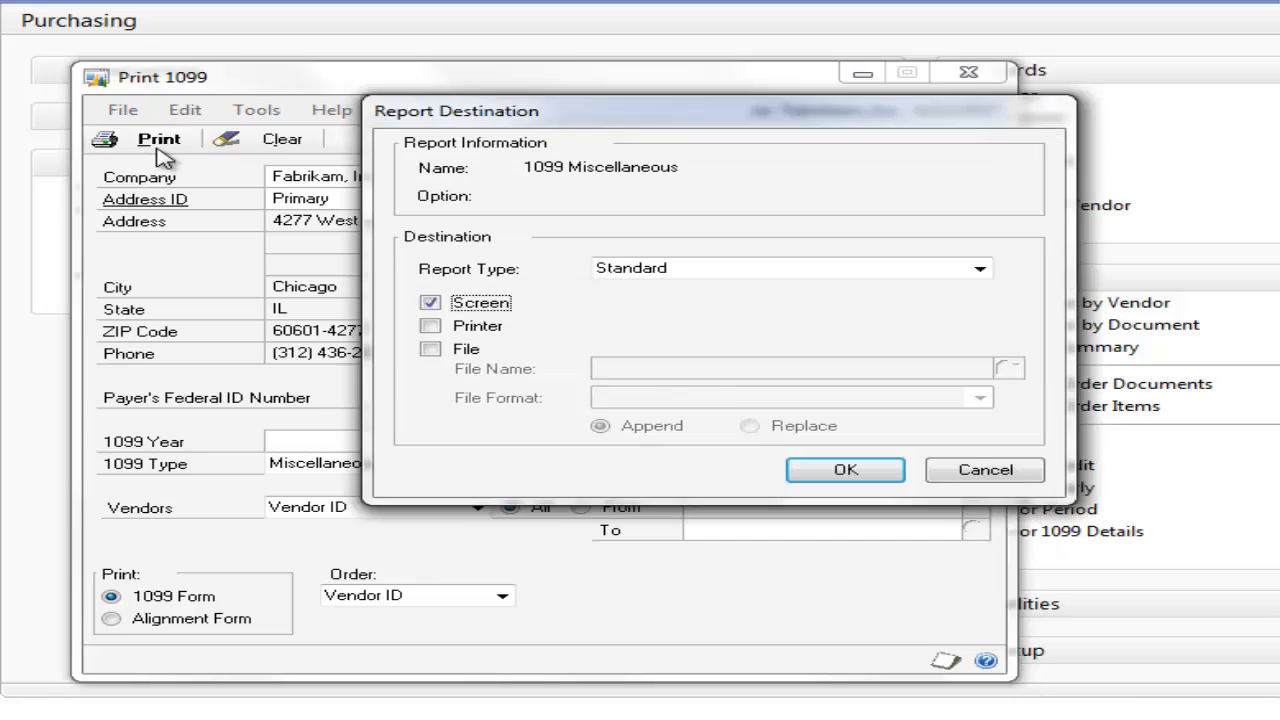
{"action": "left_click", "coordinate": [846, 470]}
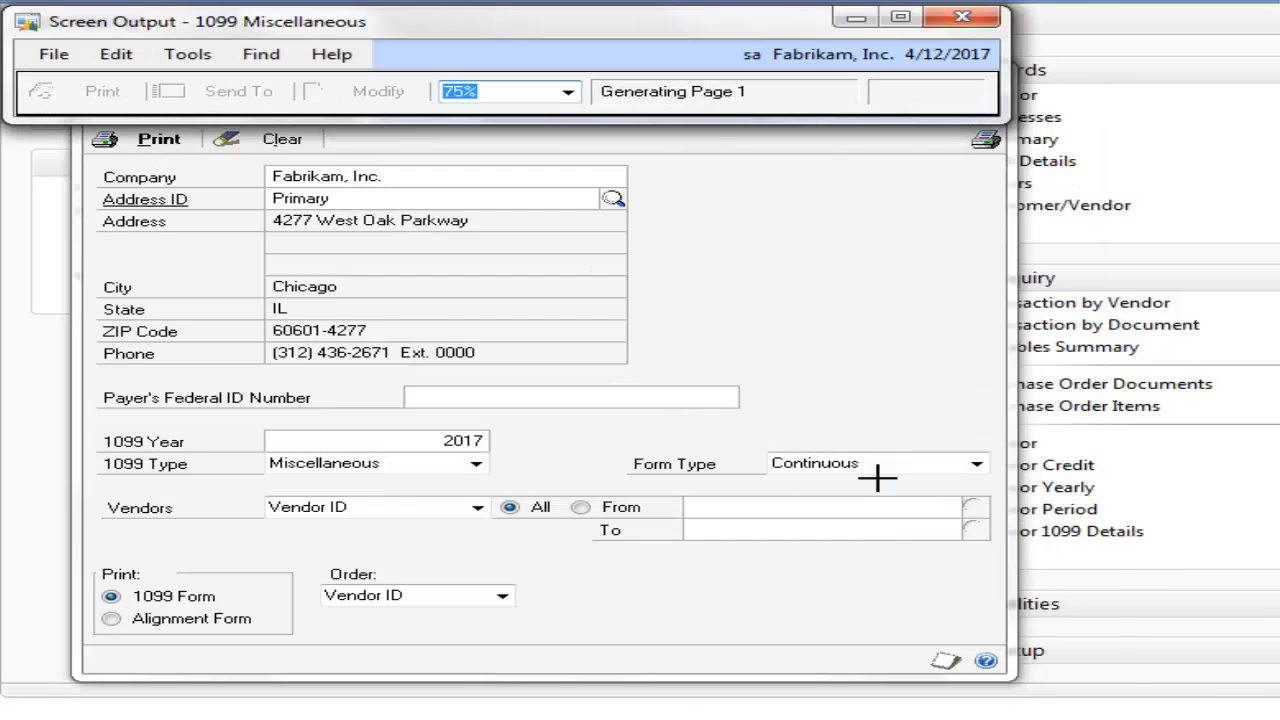
{"action": "left_click", "coordinate": [1063, 508]}
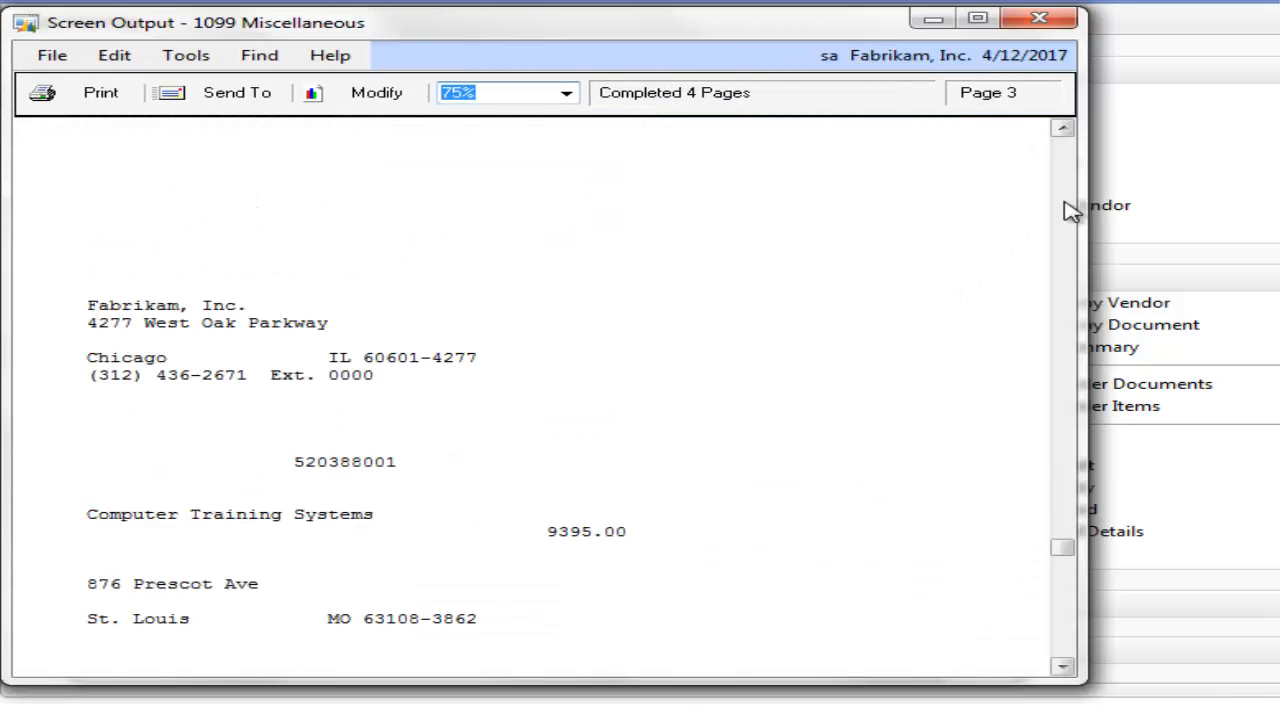
Check the Circuit Distributing West form in the printed 1099 output, and close the output and the 1099 printing window.
{"action": "left_click", "coordinate": [1064, 202]}
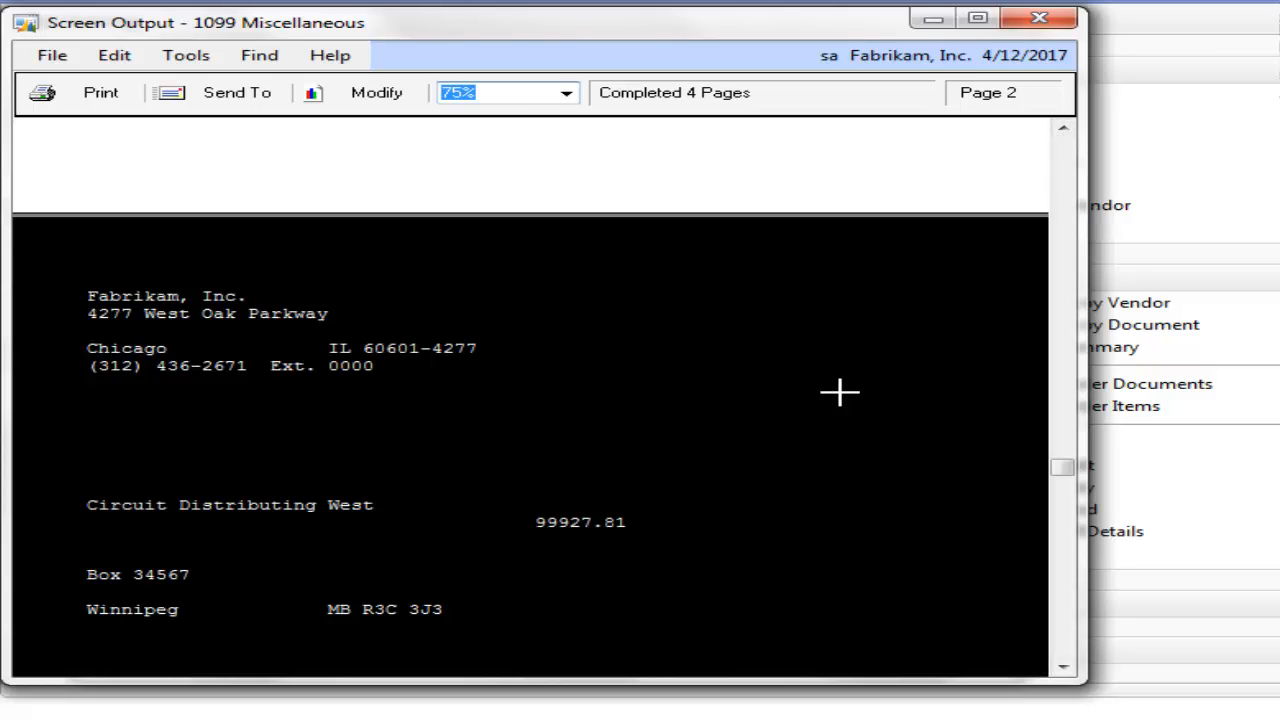
{"action": "left_click", "coordinate": [1040, 22]}
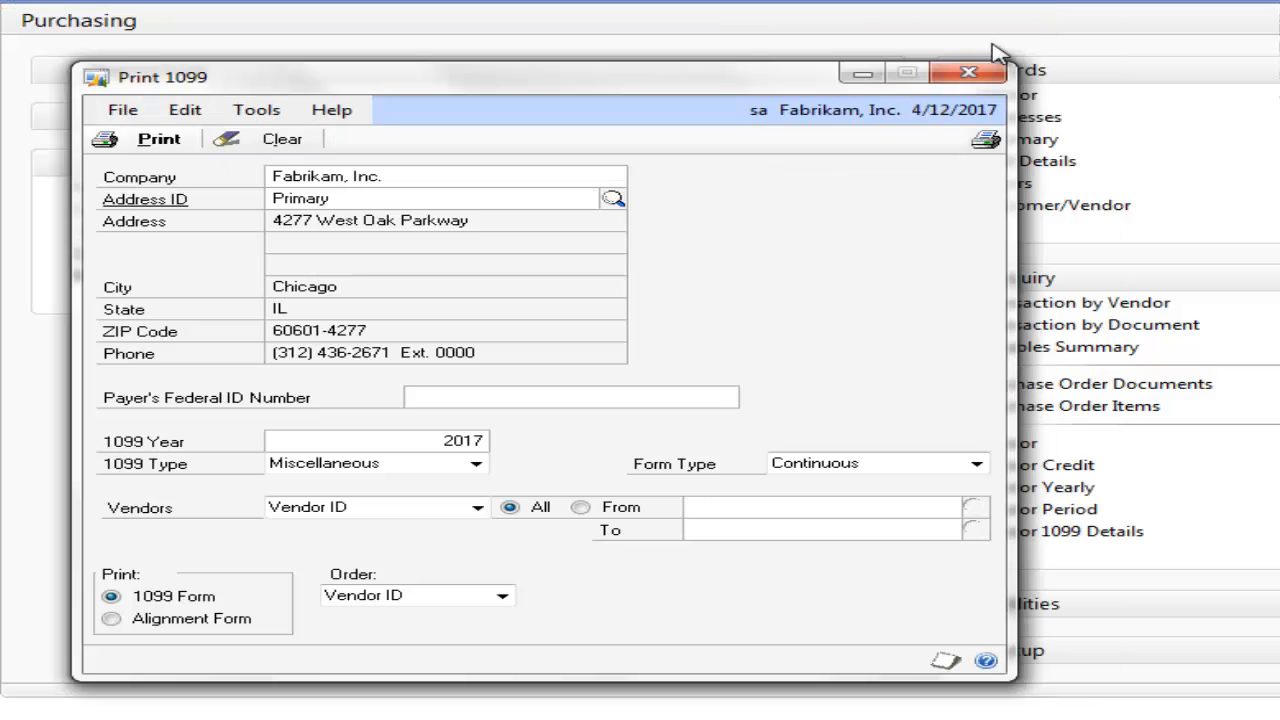
{"action": "left_click", "coordinate": [971, 75]}
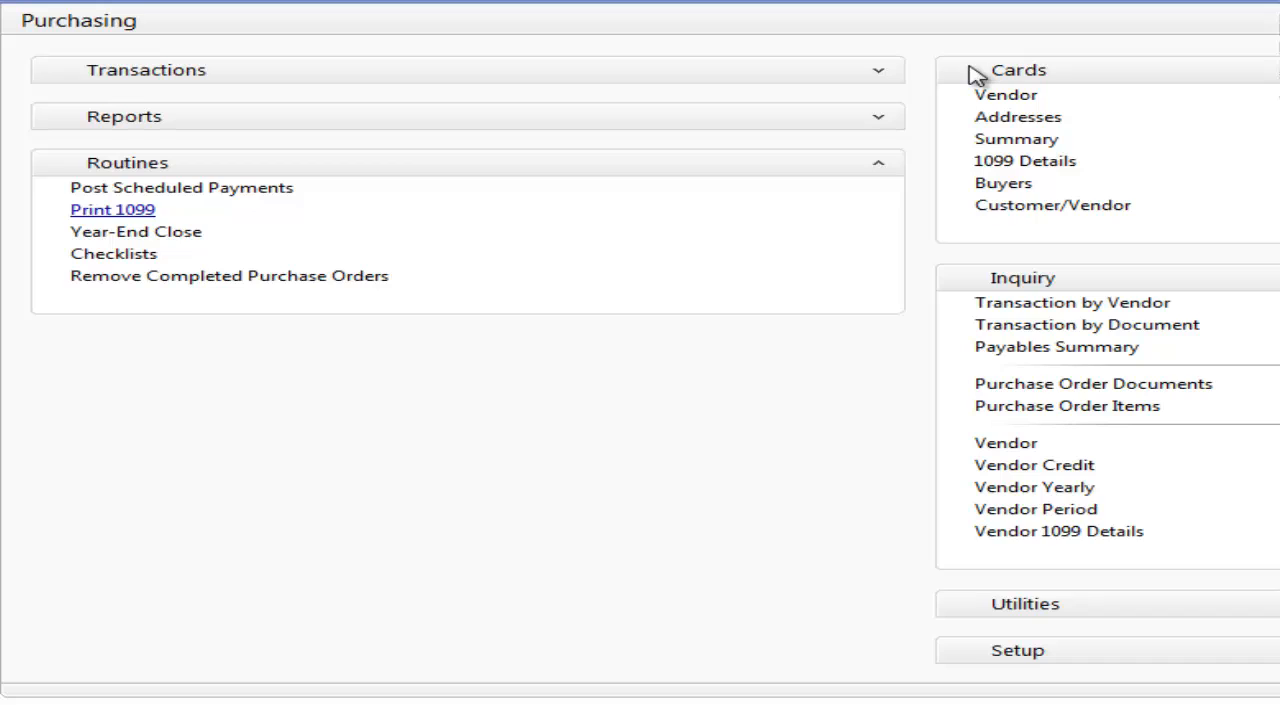
In the 1099 Details of vendor CIRCUITD0001, set the April 2017 Nonemployee Compensation amount to $98,000.00 and save it.
{"action": "left_click", "coordinate": [1057, 164]}
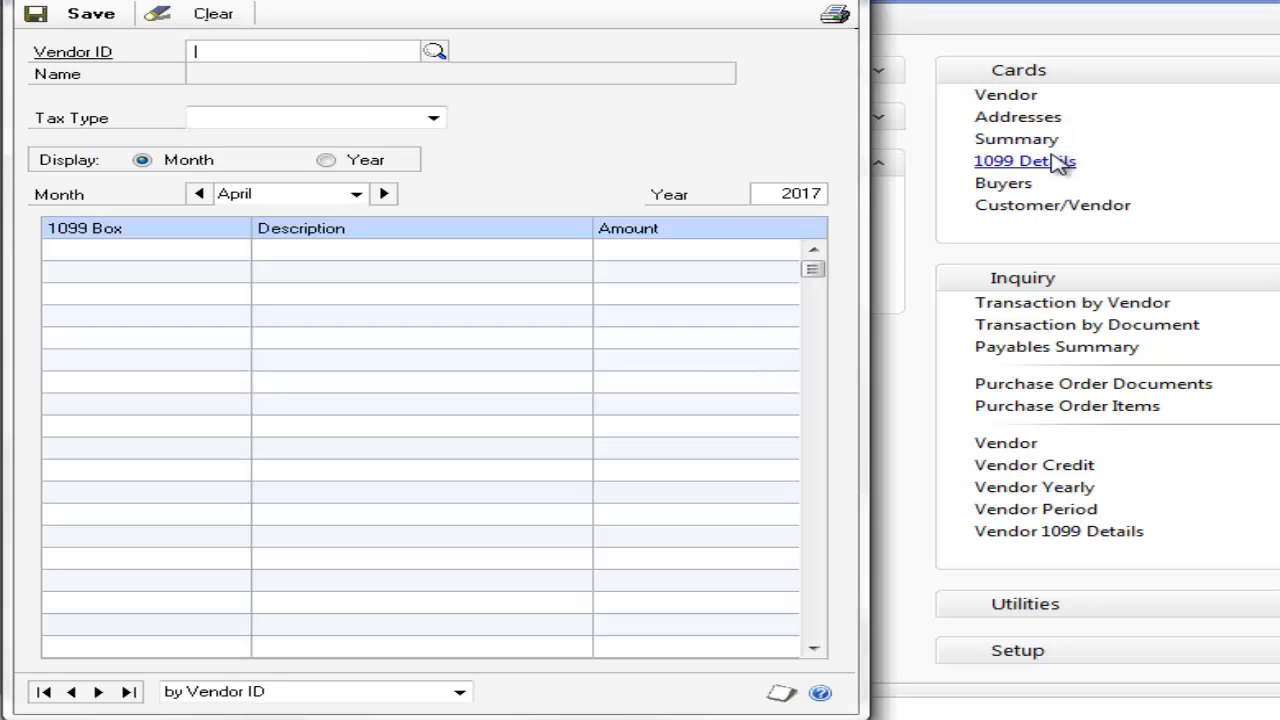
{"action": "type", "text": "CIR"}
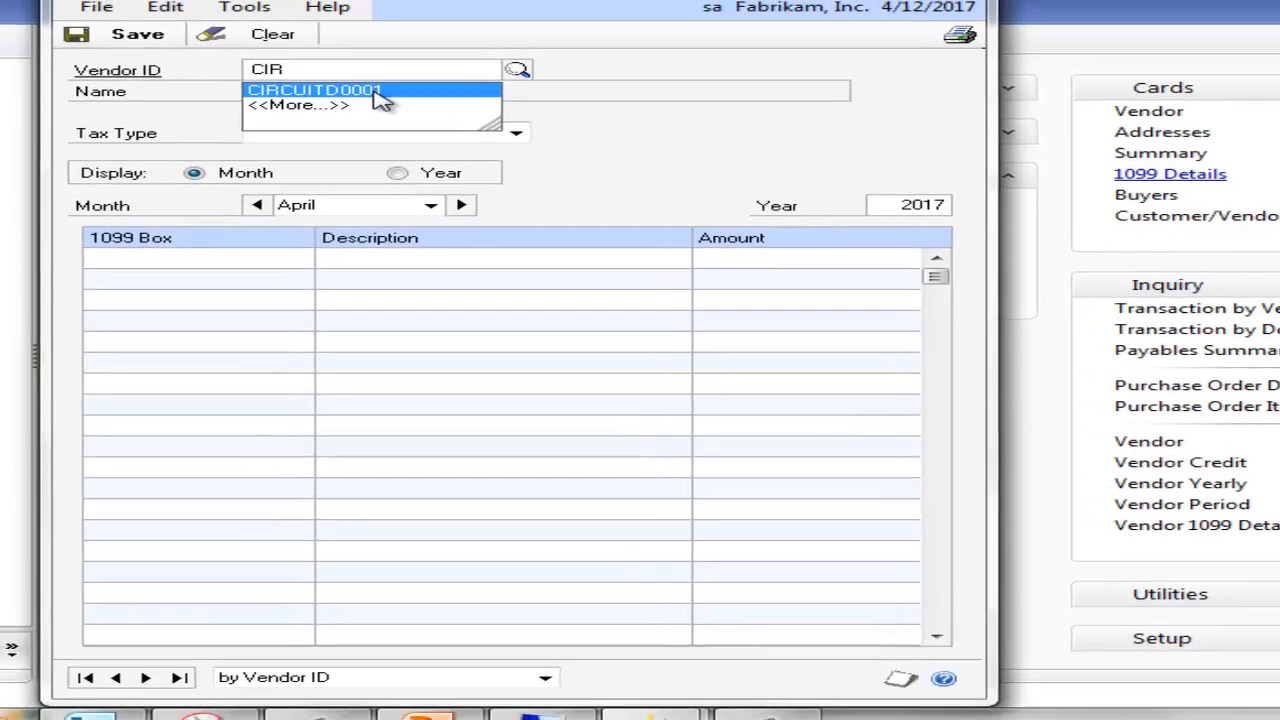
{"action": "left_click", "coordinate": [251, 73]}
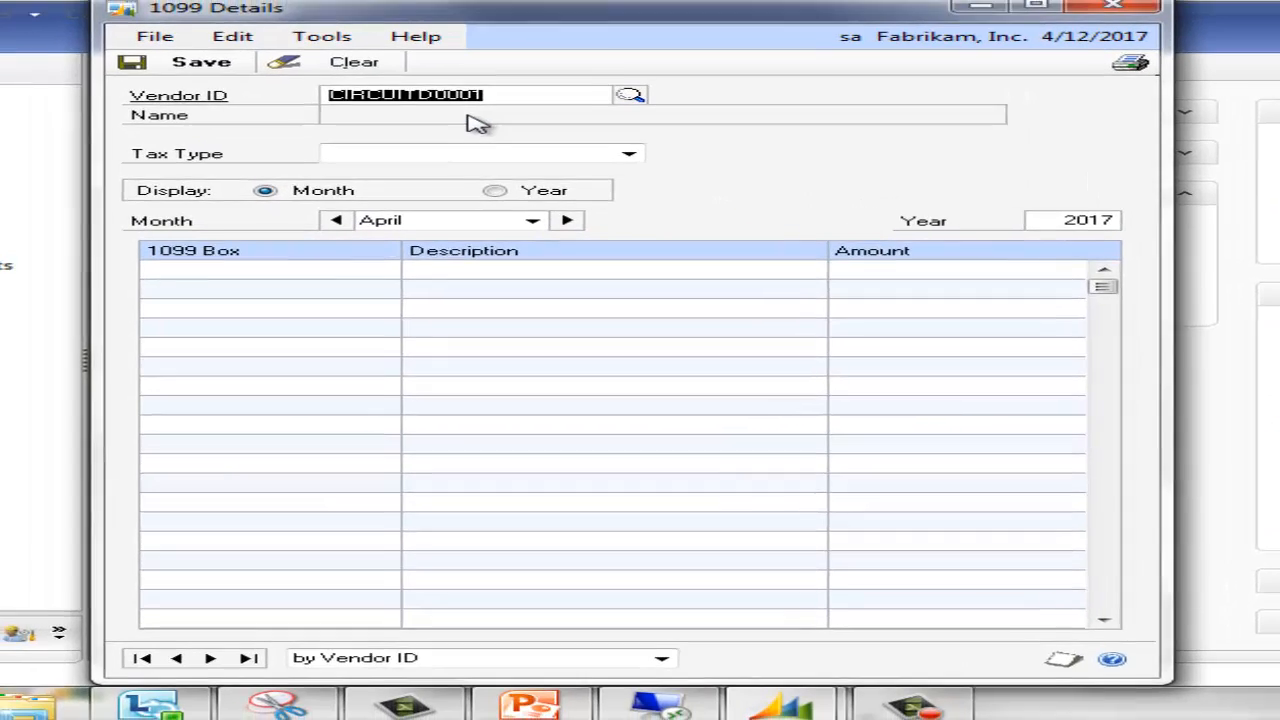
{"action": "key", "text": "Tab"}
{"action": "left_click", "coordinate": [701, 384]}
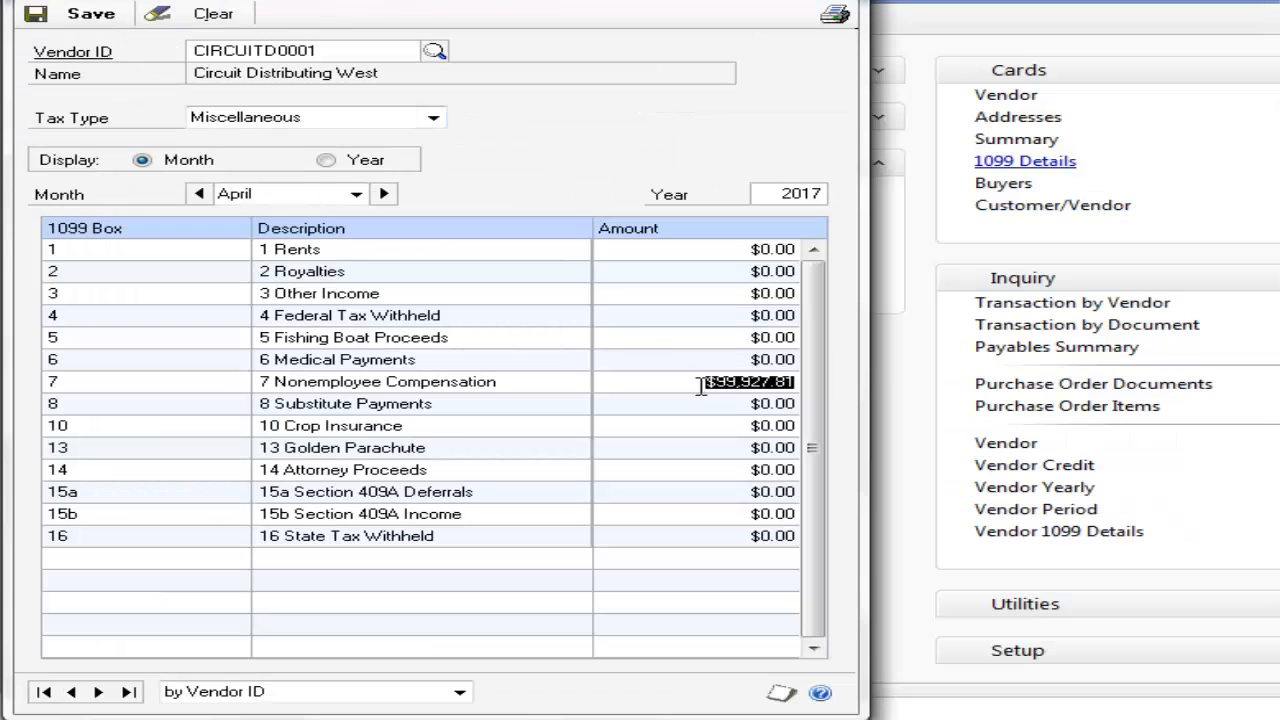
{"action": "type", "text": "98,000.00"}
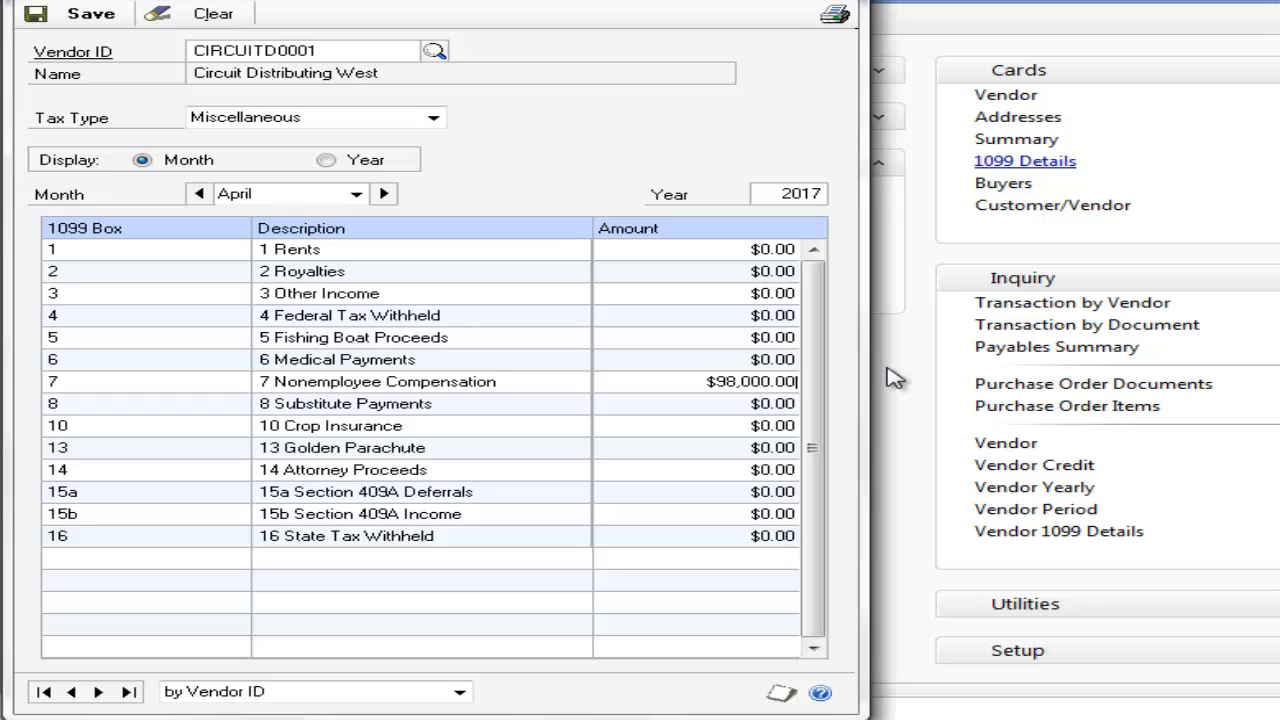
{"action": "key", "text": "Tab"}
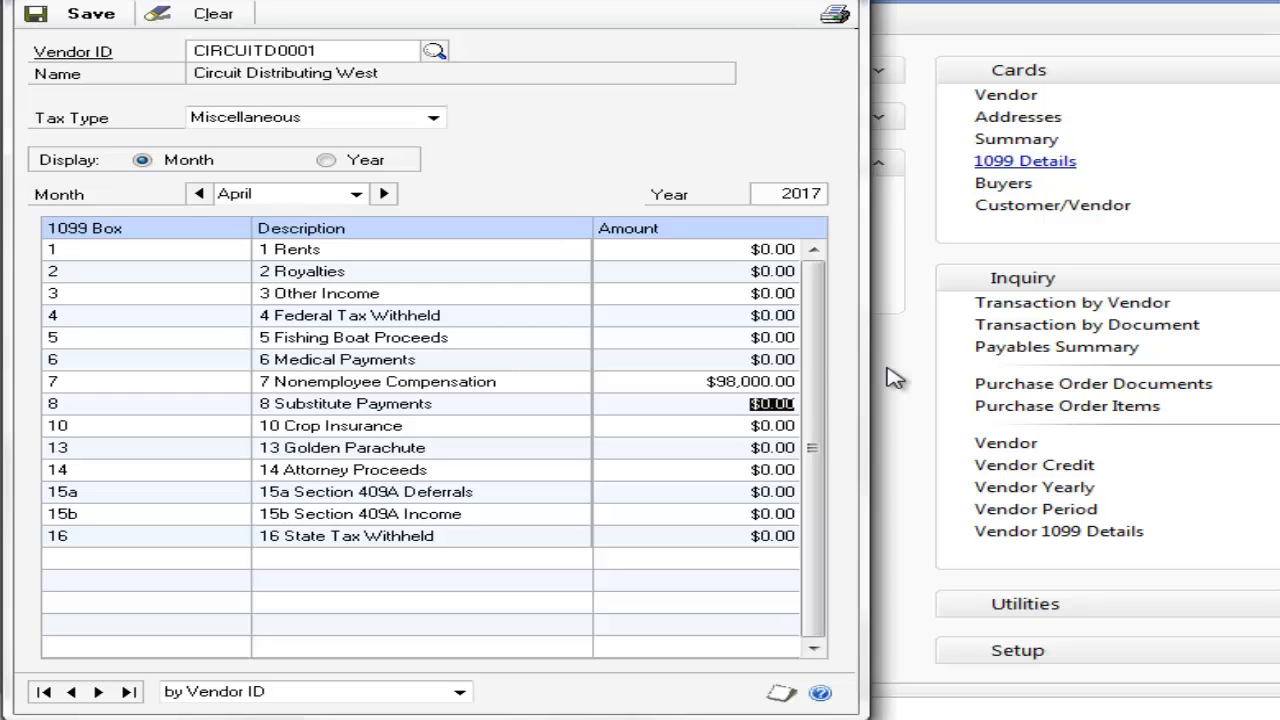
{"action": "left_click", "coordinate": [83, 18]}
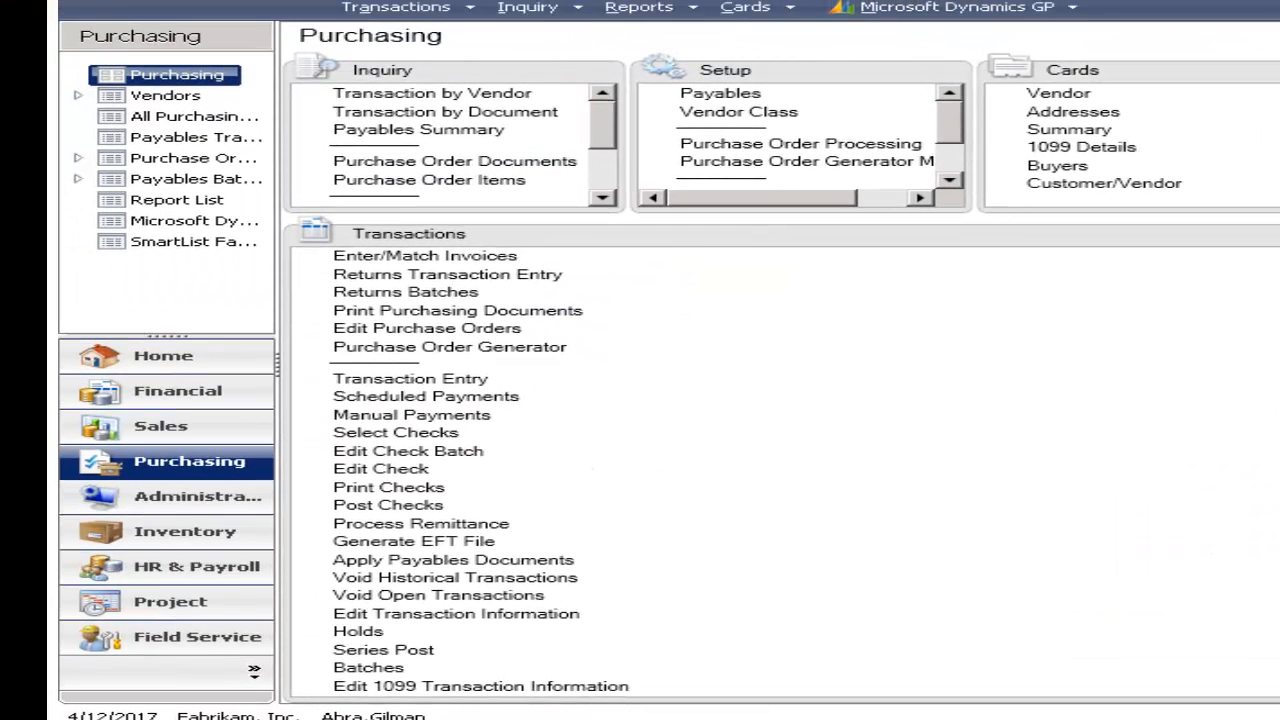
Open Edit 1099 Transaction Information and load the 1099 debit transactions of vendor BEAUMONT0001.
{"action": "left_click", "coordinate": [551, 688]}
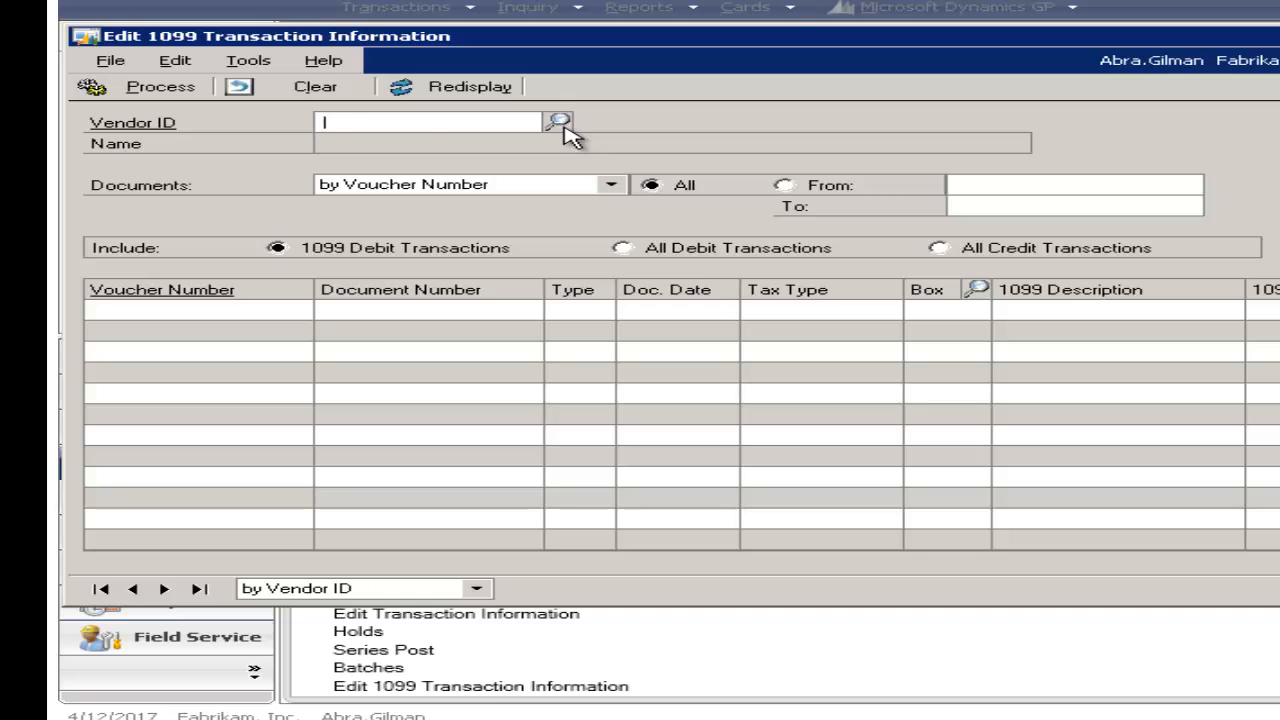
{"action": "type", "text": "BEAUMONT0001"}
{"action": "key", "text": "Tab"}
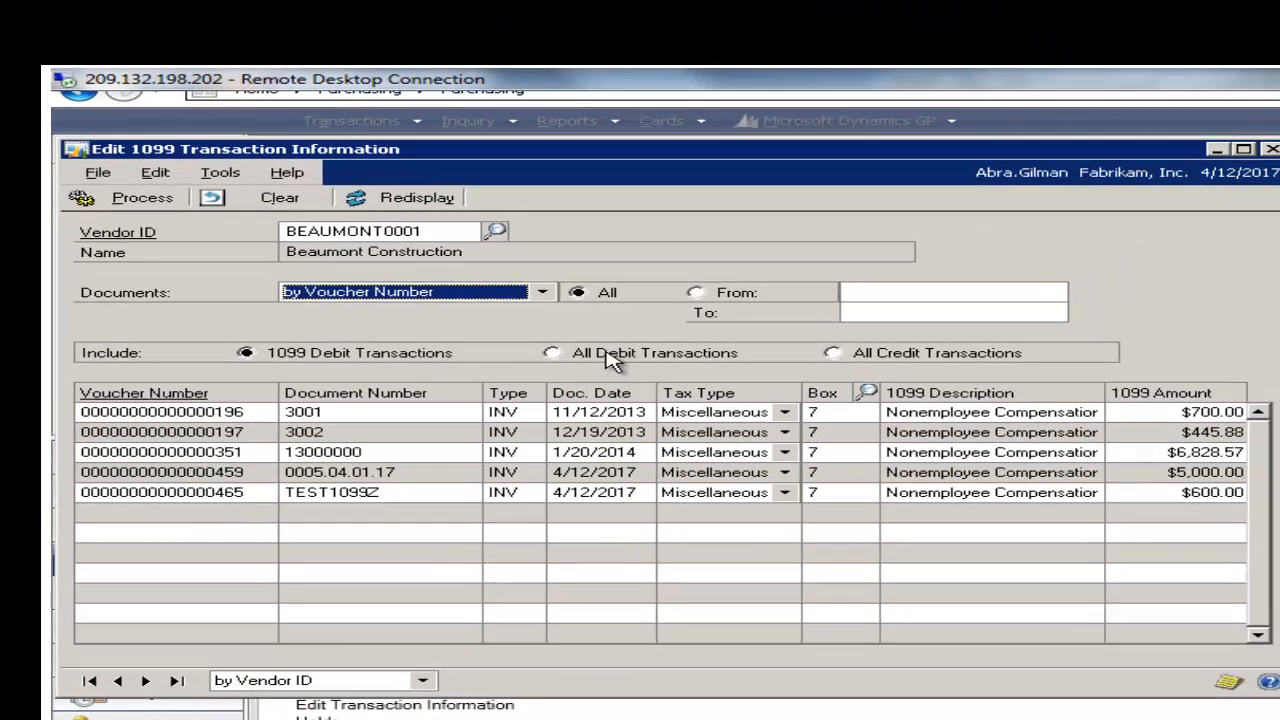
Change the tax type of invoices 3001 and 0005.04.01.17 to Not a 1099 trx.
{"action": "left_click", "coordinate": [697, 420]}
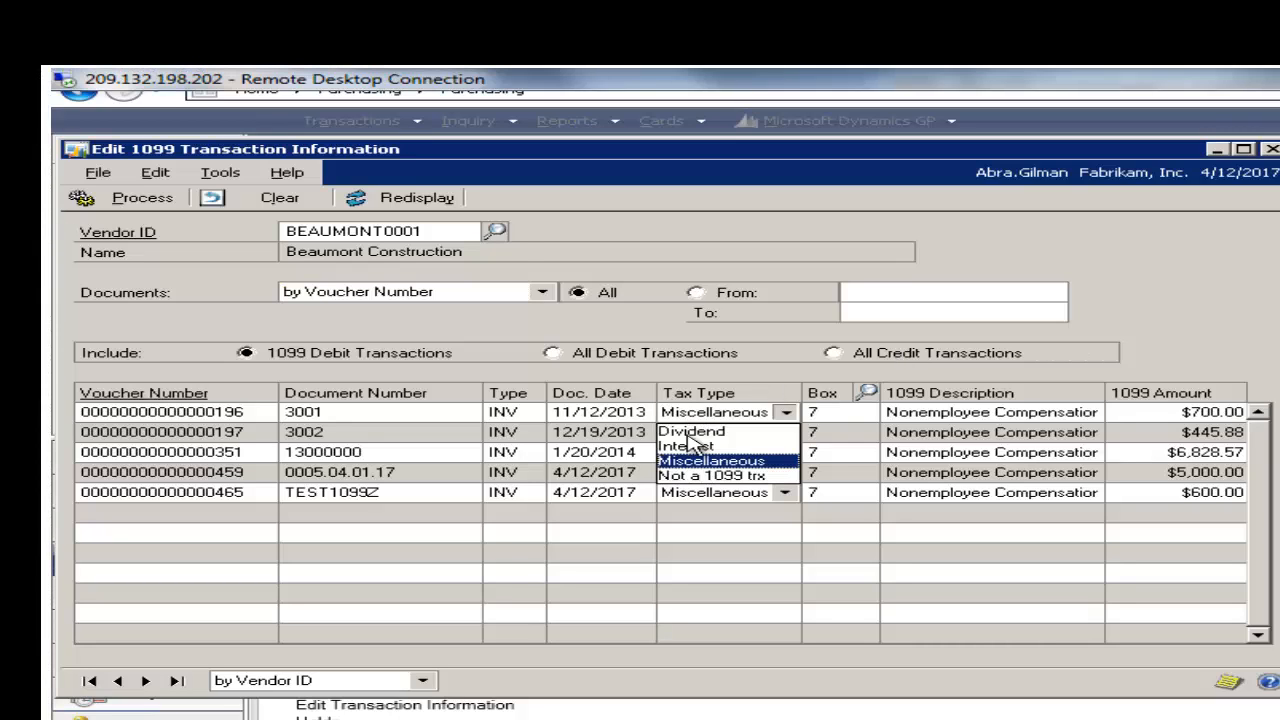
{"action": "left_click", "coordinate": [690, 476]}
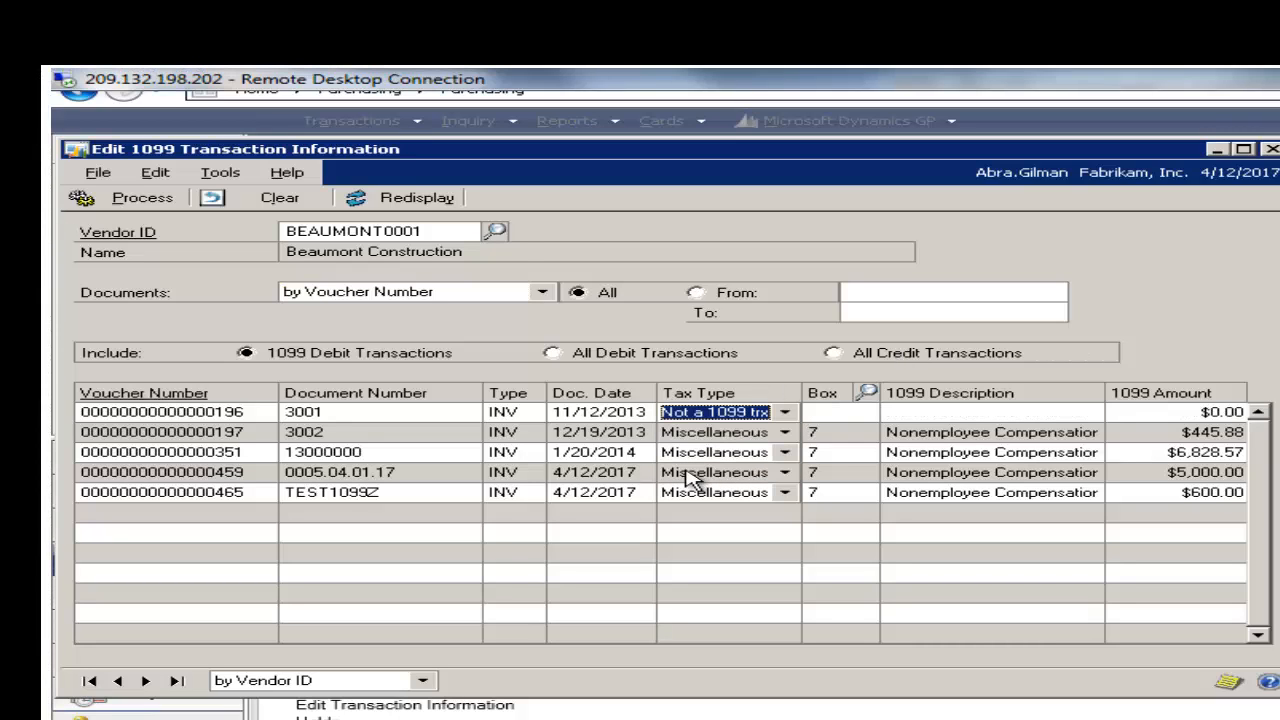
{"action": "left_click", "coordinate": [690, 476]}
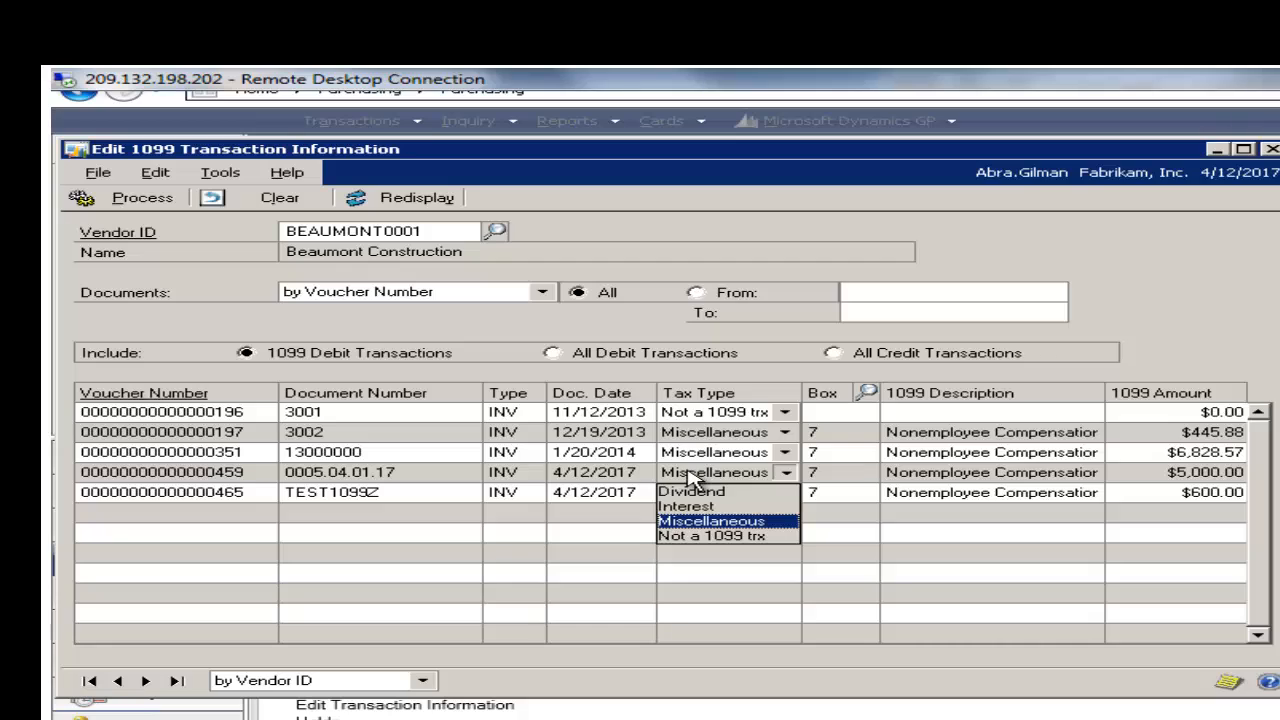
{"action": "left_click", "coordinate": [706, 537]}
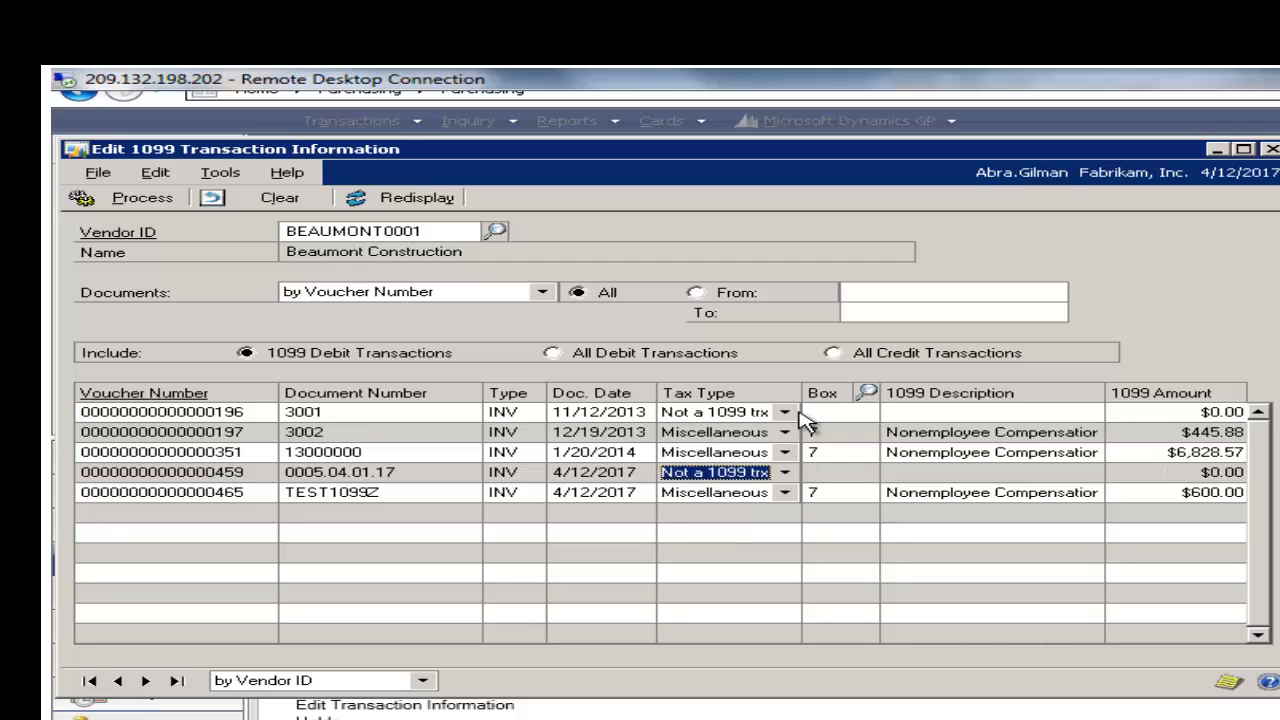
Set the 1099 amount of invoice 3002 to $300.00 and of invoice 13000000 to $6,500.00.
{"action": "left_click", "coordinate": [1175, 432]}
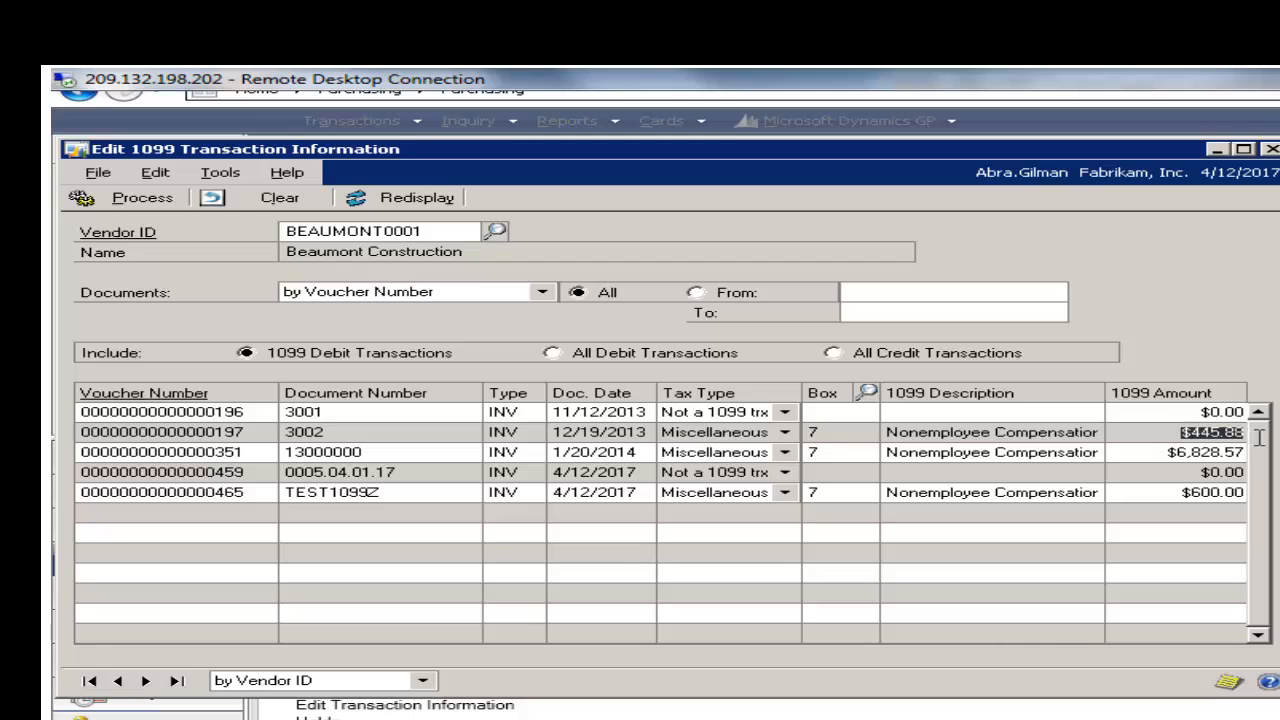
{"action": "type", "text": ".30"}
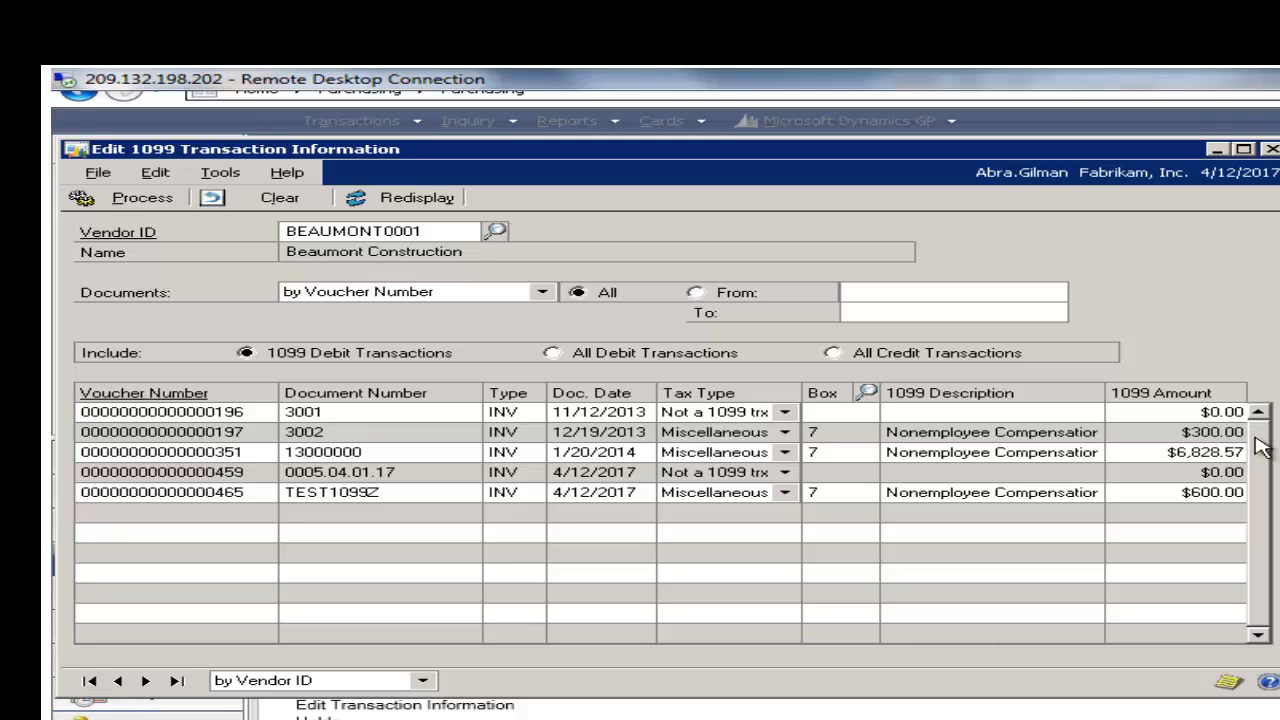
{"action": "key", "text": "Tab"}
{"action": "key", "text": "Tab"}
{"action": "key", "text": "Tab"}
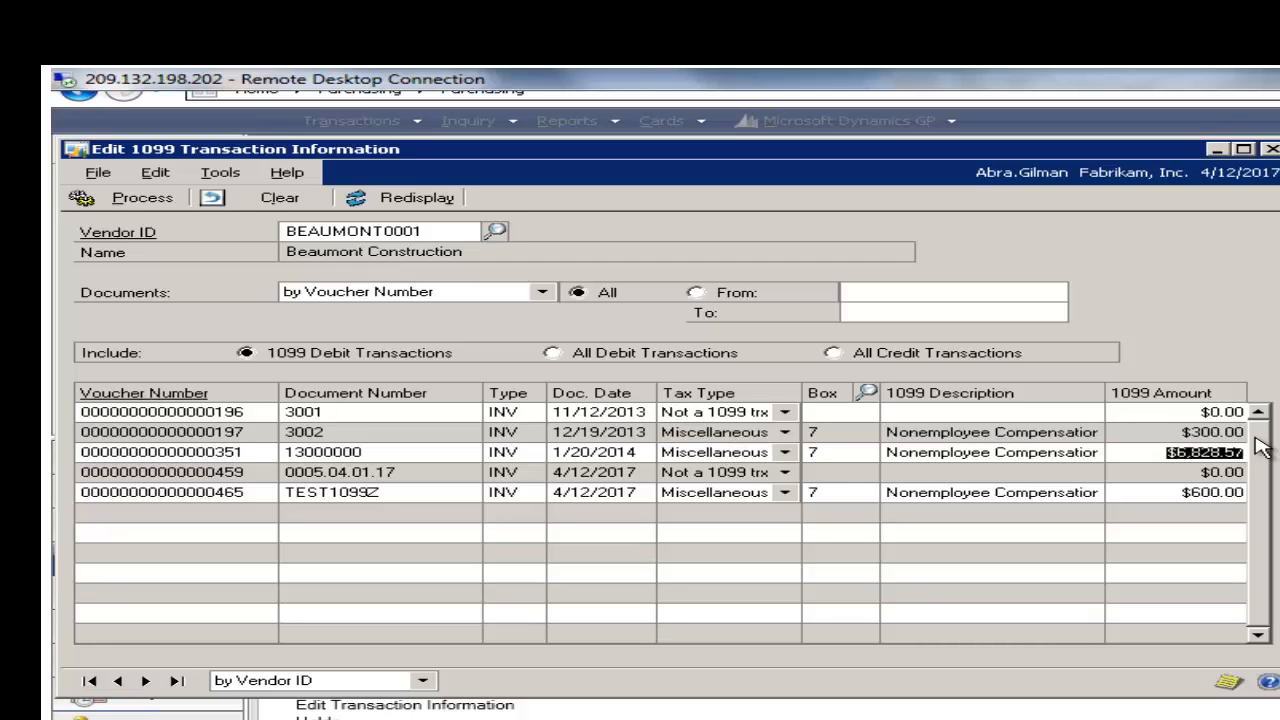
{"action": "type", "text": ".06500"}
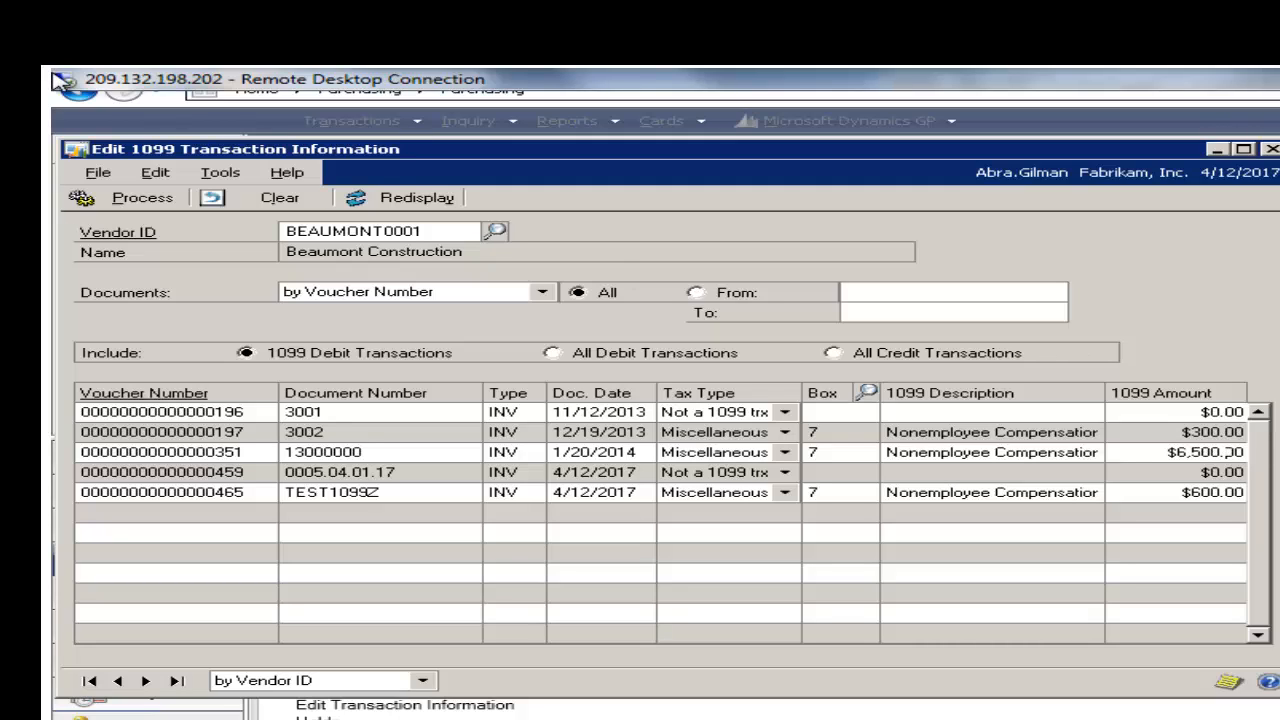
Process the Beaumont Construction 1099 edits, output the audit report to screen, and close it after reviewing the changes.
{"action": "left_click", "coordinate": [128, 200]}
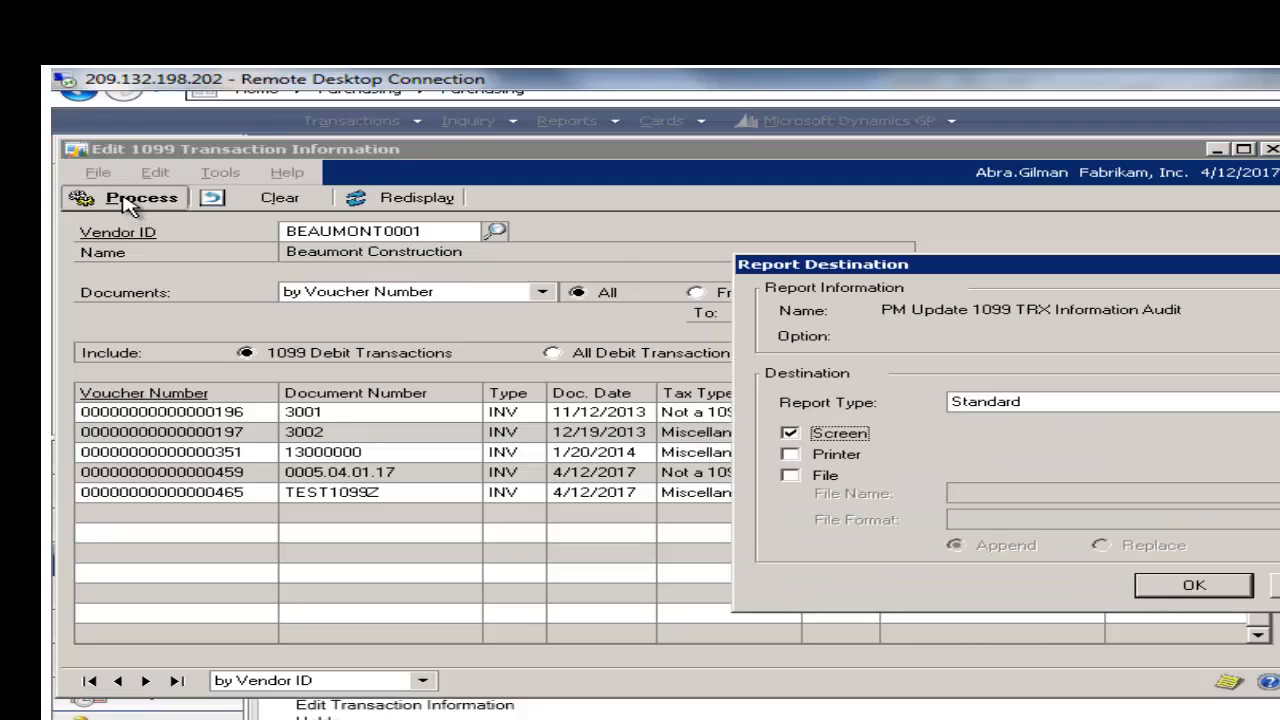
{"action": "left_click", "coordinate": [1202, 583]}
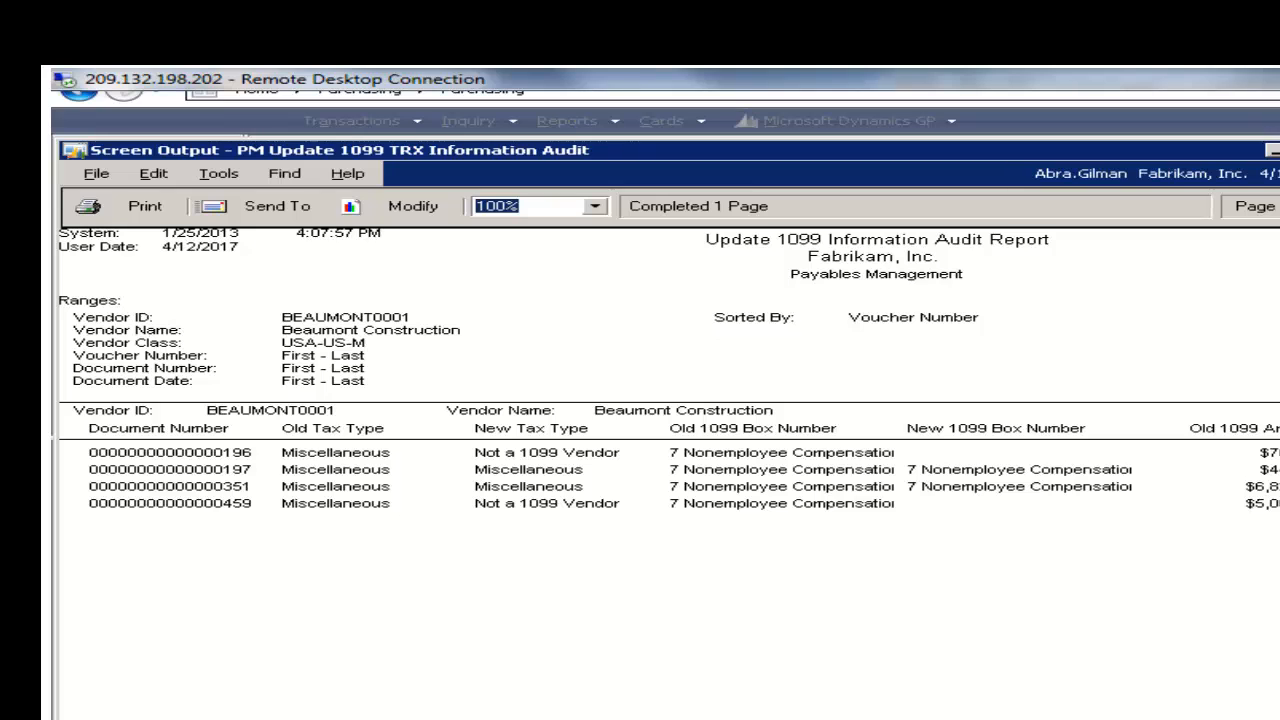
{"action": "left_click_drag", "start_coordinate": [1268, 633], "coordinate": [1279, 633]}
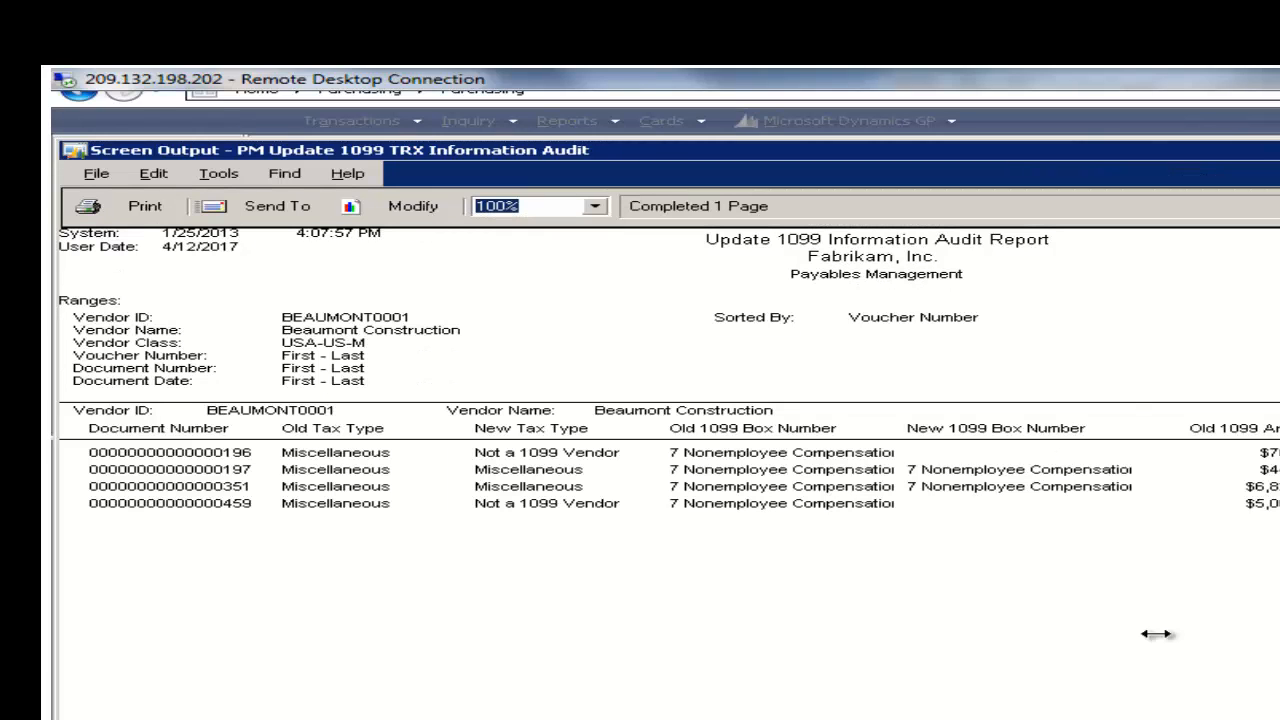
{"action": "key", "text": "F10"}
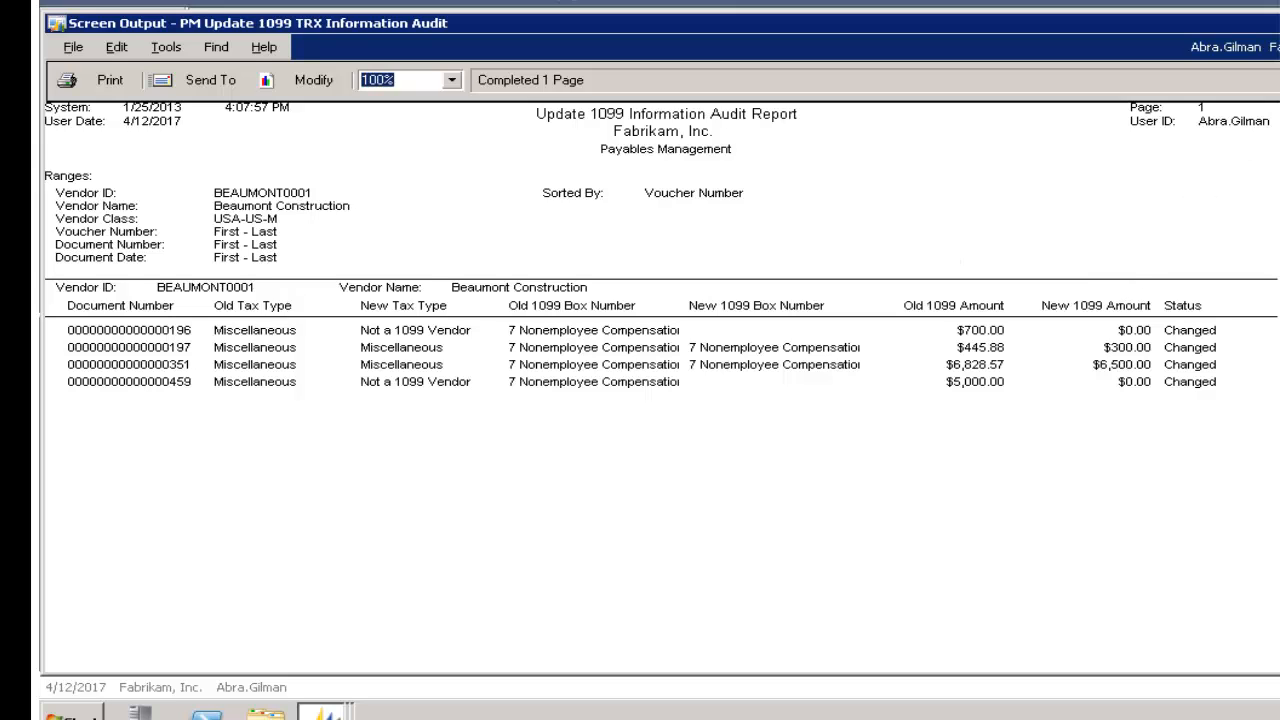
{"action": "key", "text": "alt+F4"}
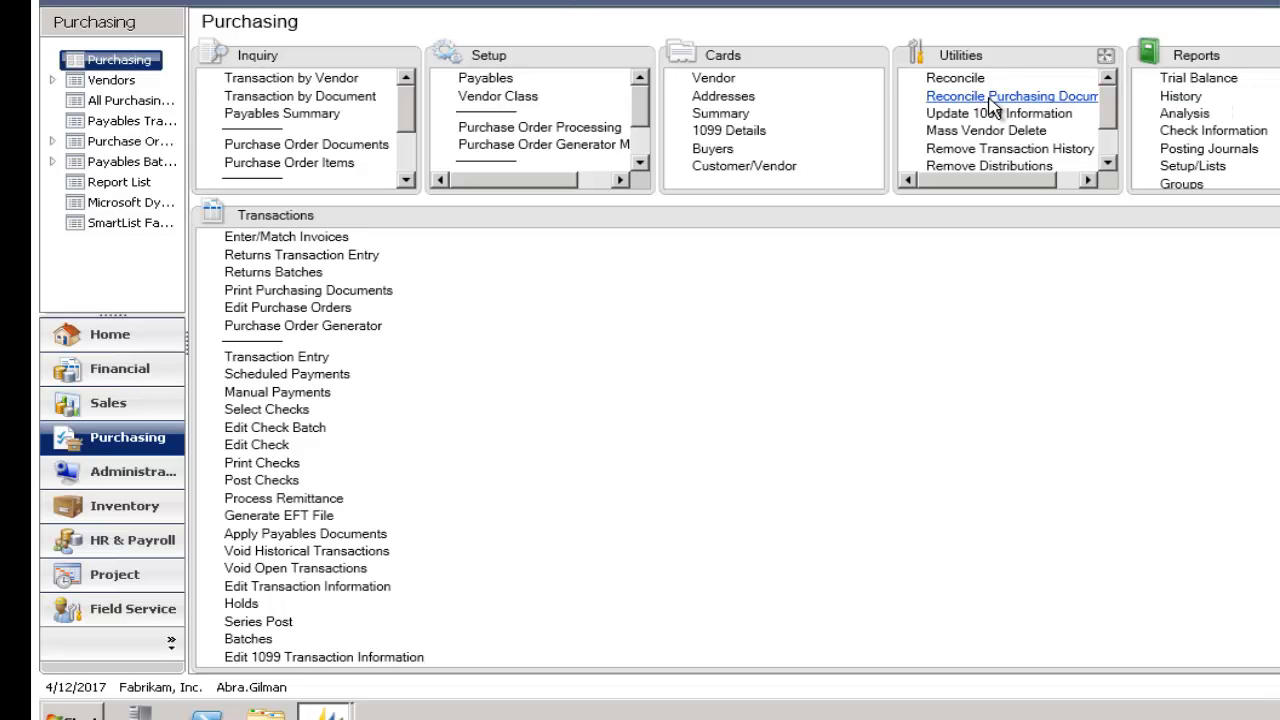
Set up Update 1099 Information for Vendor and 1099 Transactions, from Not a 1099 vendor to Miscellaneous, box 7 Nonemployee Compensation.
{"action": "left_click", "coordinate": [993, 116]}
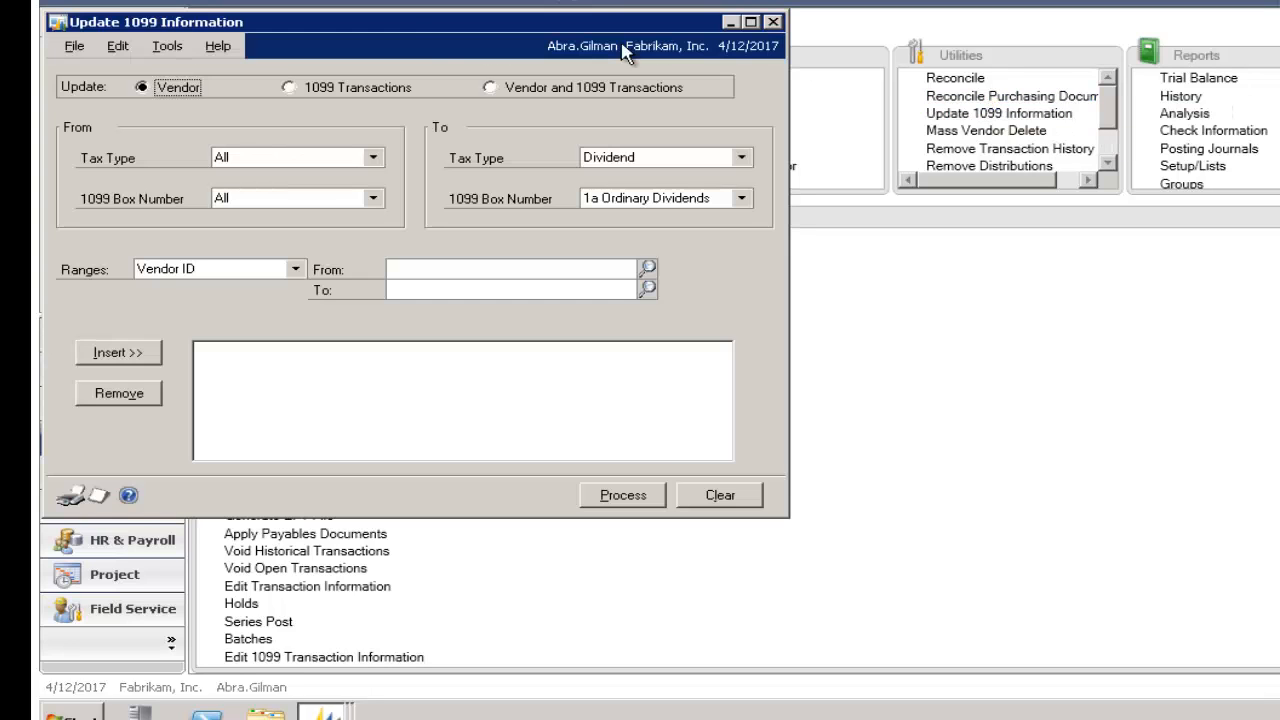
{"action": "left_click_drag", "start_coordinate": [630, 91], "coordinate": [630, 94]}
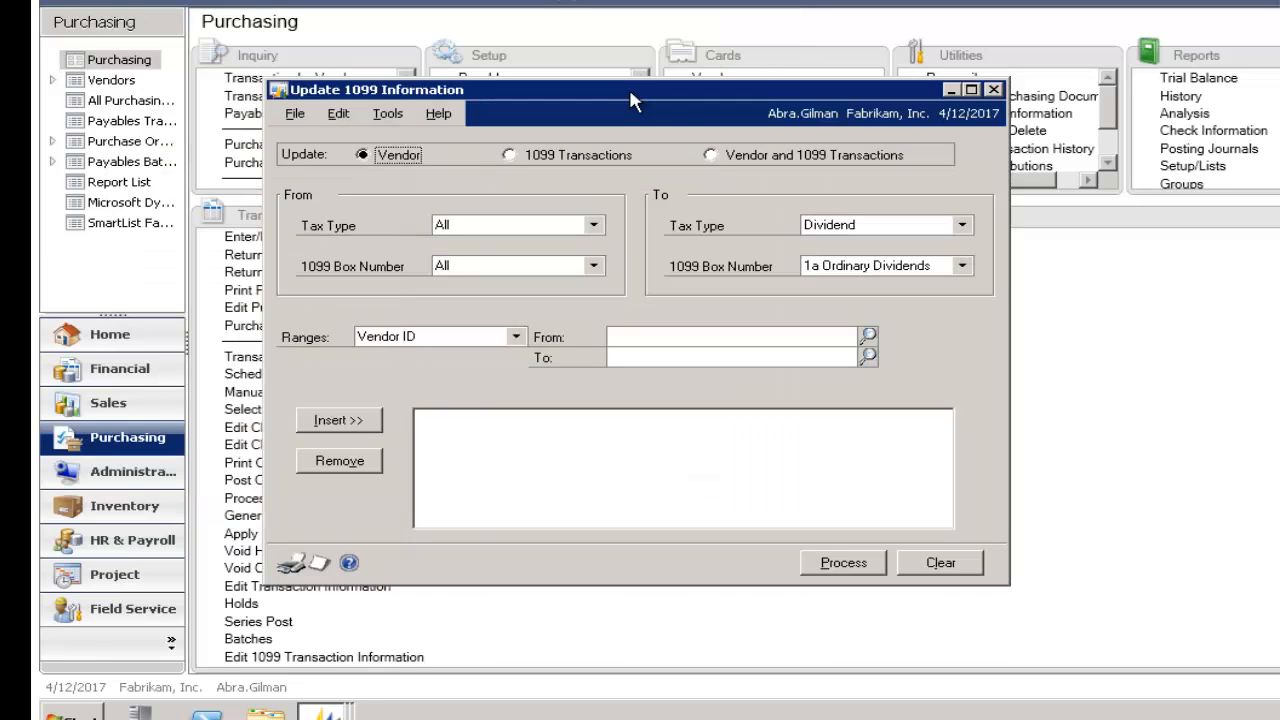
{"action": "left_click", "coordinate": [710, 156]}
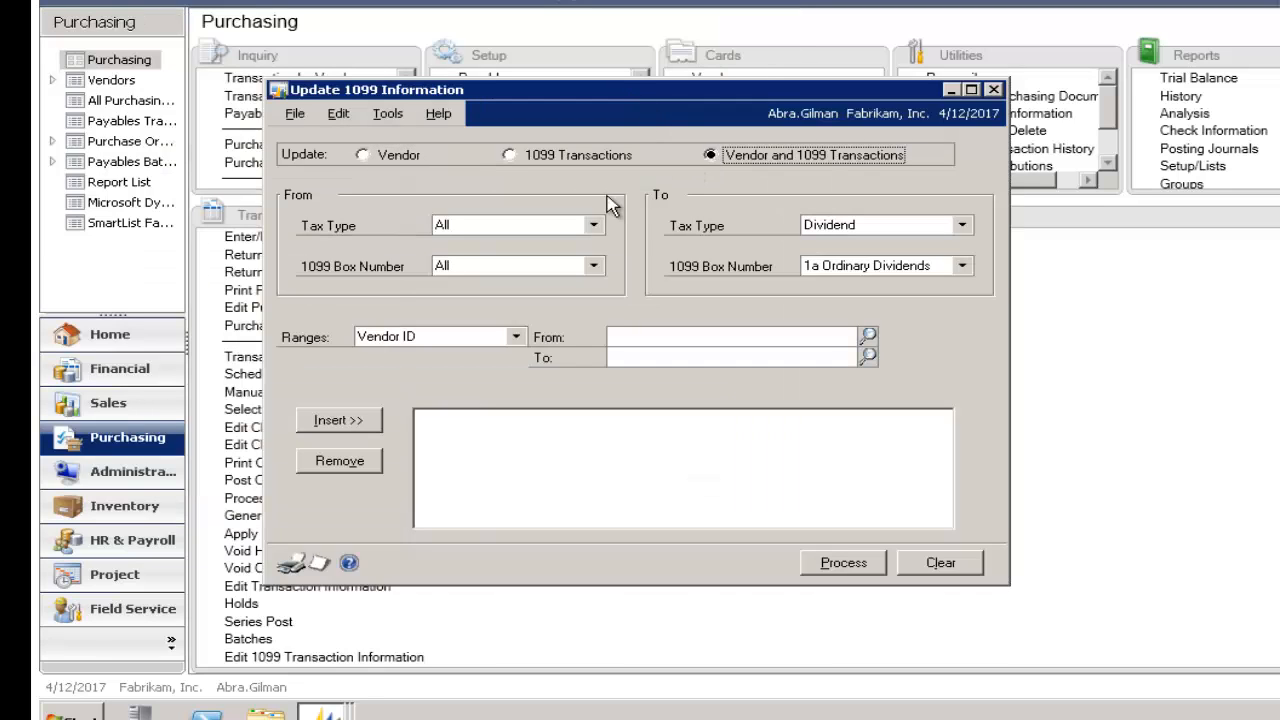
{"action": "left_click", "coordinate": [593, 225]}
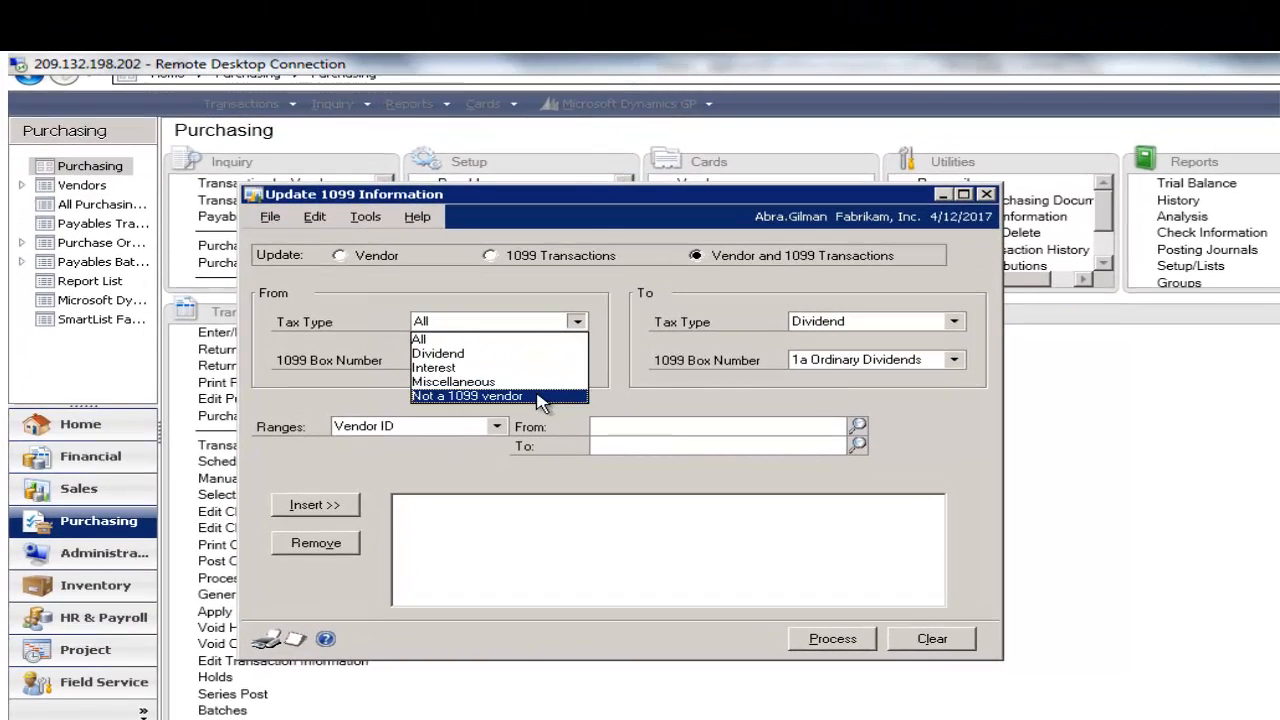
{"action": "left_click", "coordinate": [540, 400]}
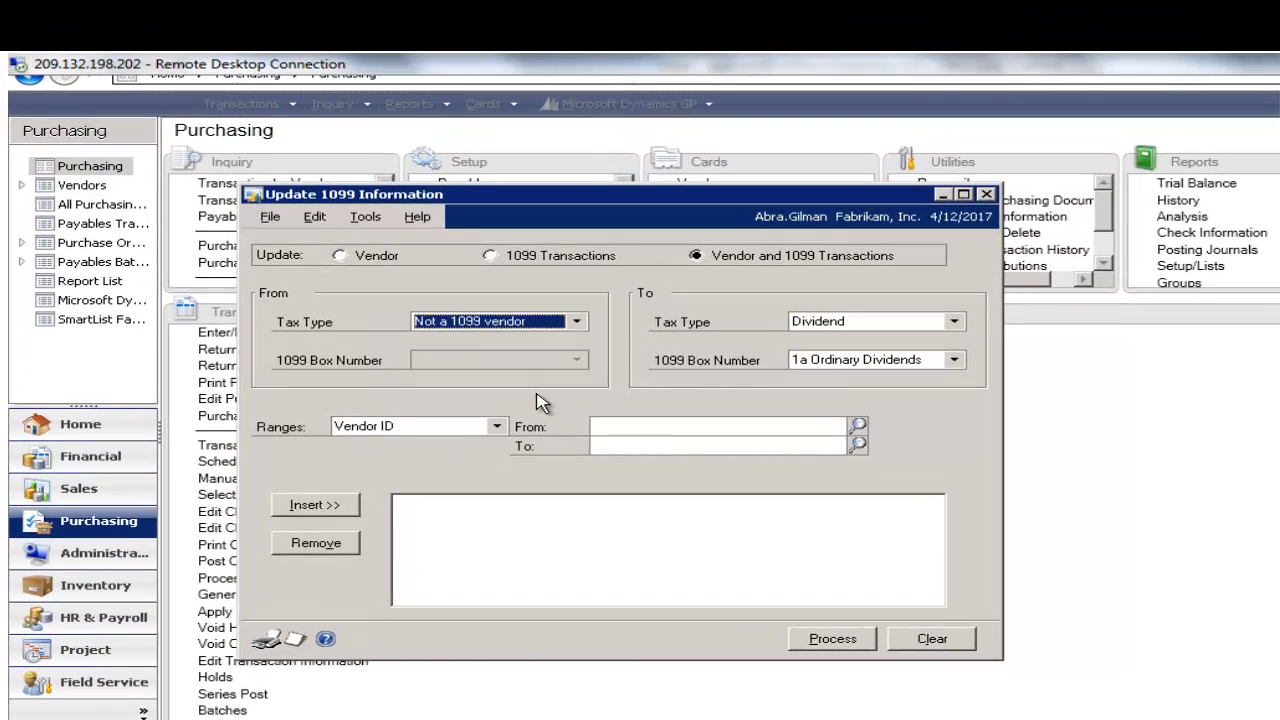
{"action": "left_click", "coordinate": [920, 325]}
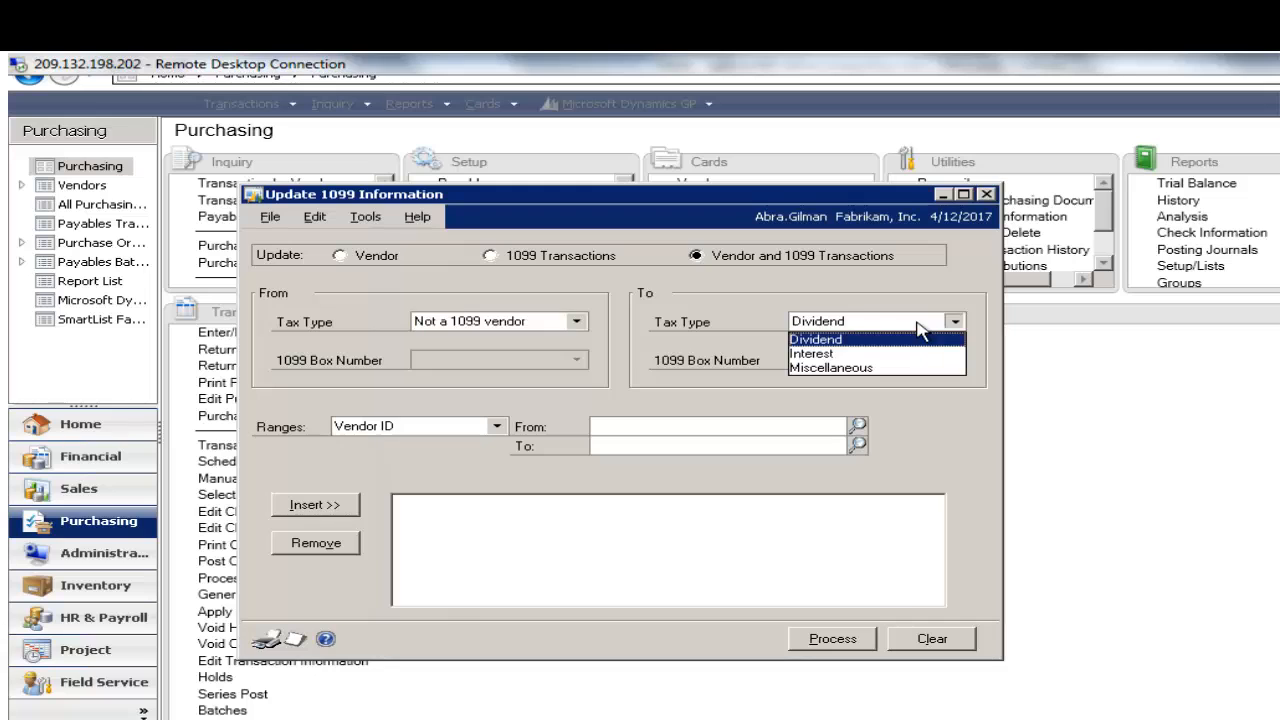
{"action": "left_click", "coordinate": [885, 368]}
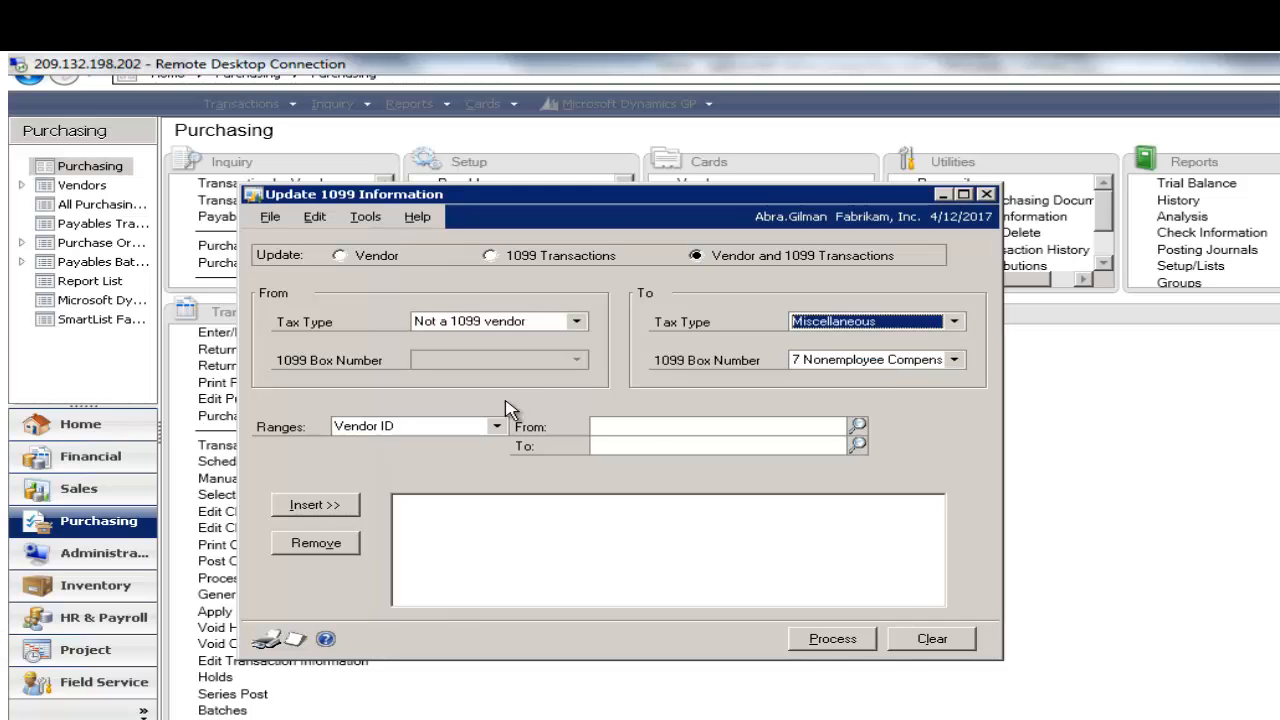
Restrict the update to the Vendor ID range from BUSINESS0001 to CARLSONS0001 and insert it into the restrictions list.
{"action": "left_click", "coordinate": [857, 425]}
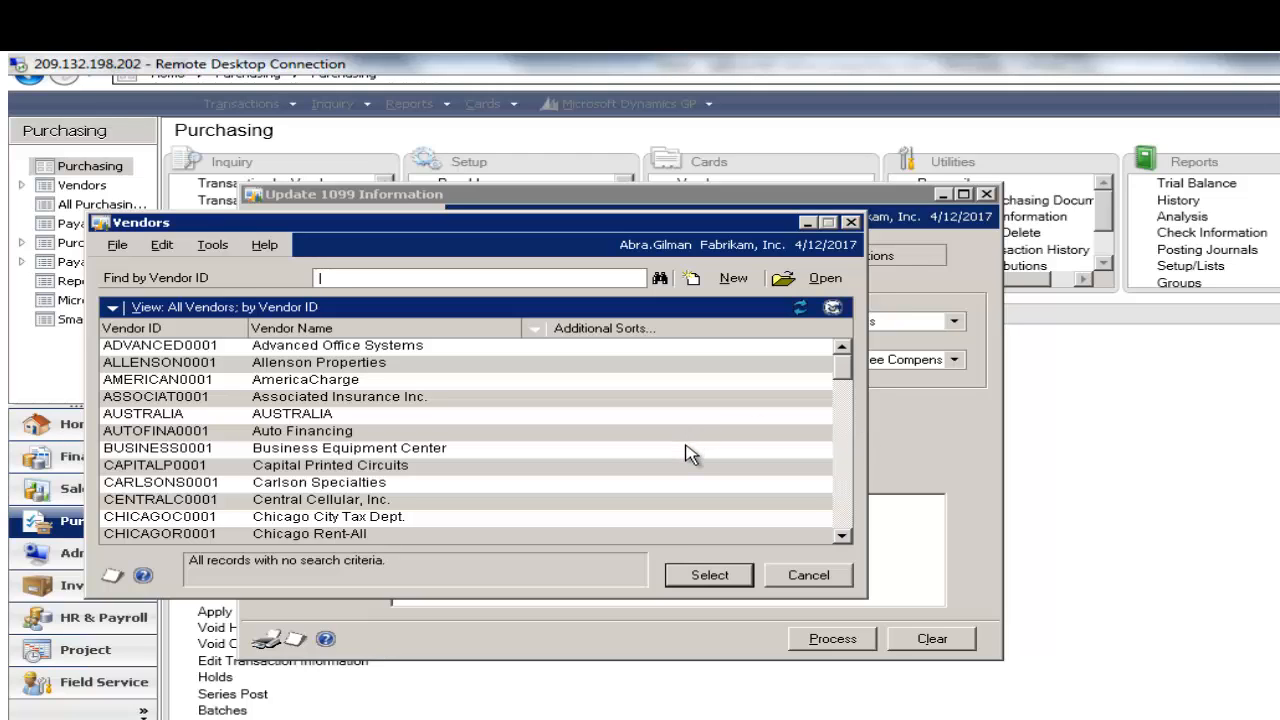
{"action": "double_click", "coordinate": [686, 448]}
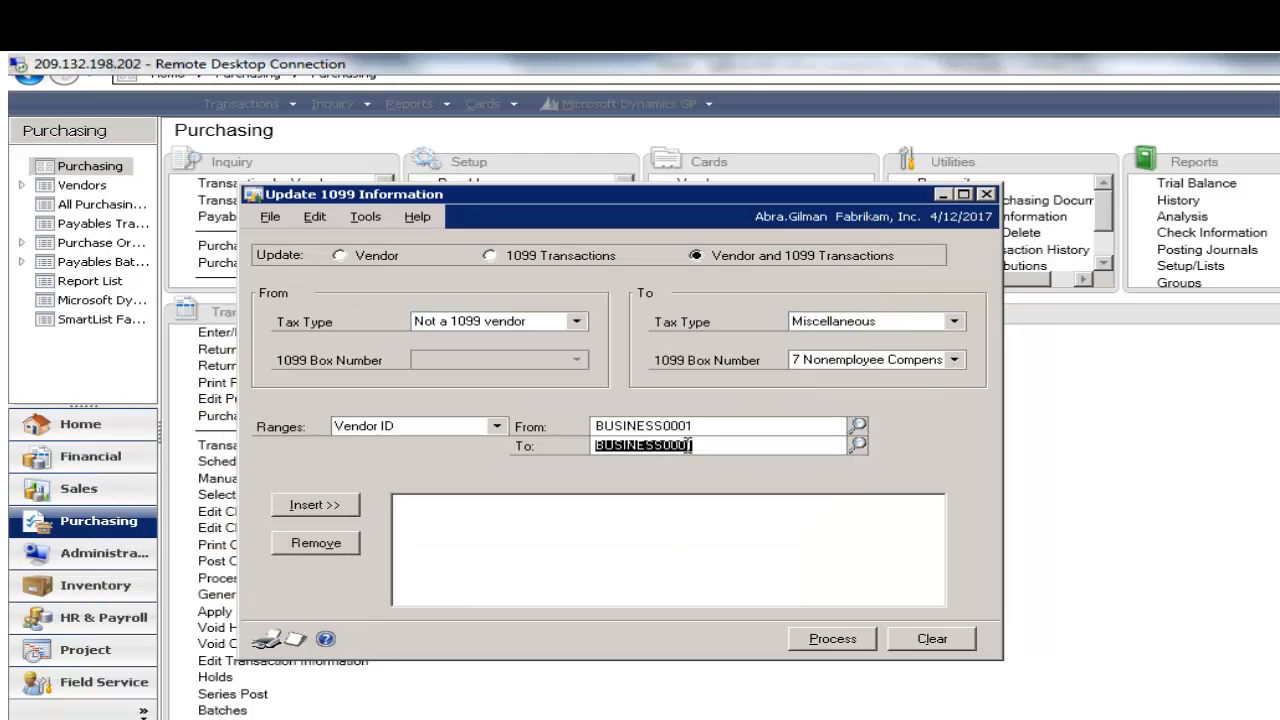
{"action": "left_click", "coordinate": [440, 430]}
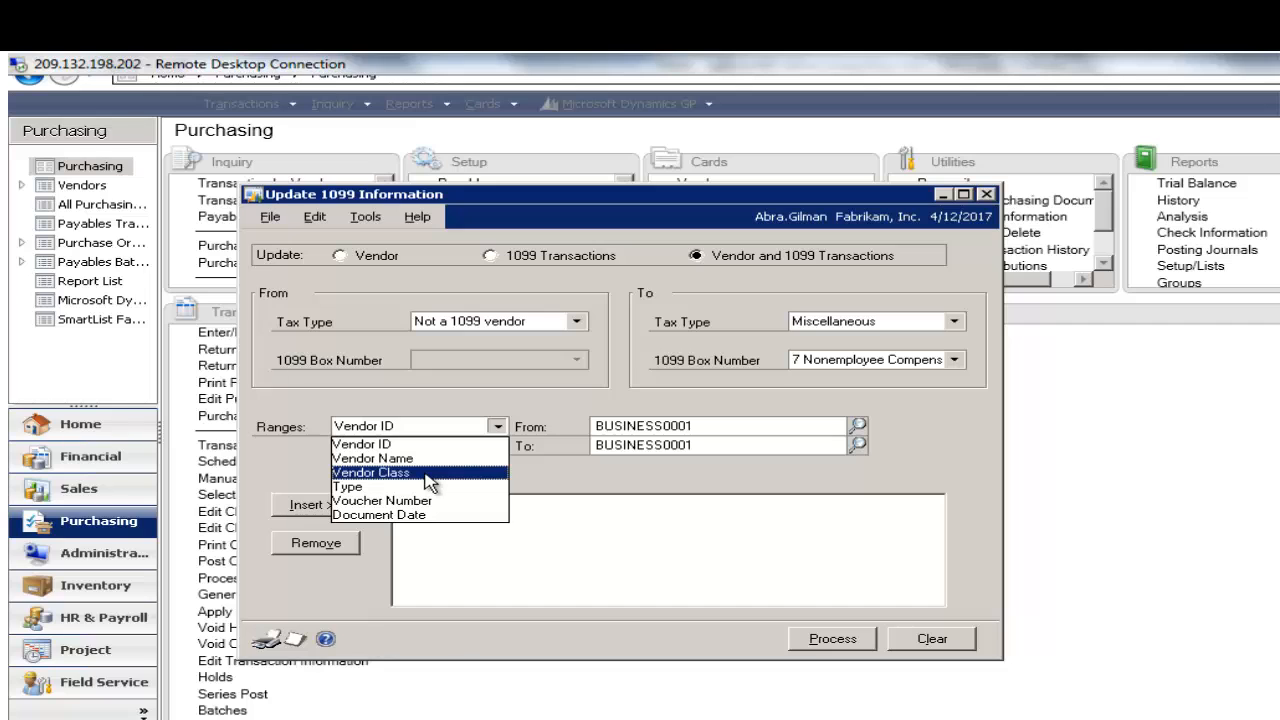
{"action": "left_click", "coordinate": [418, 432]}
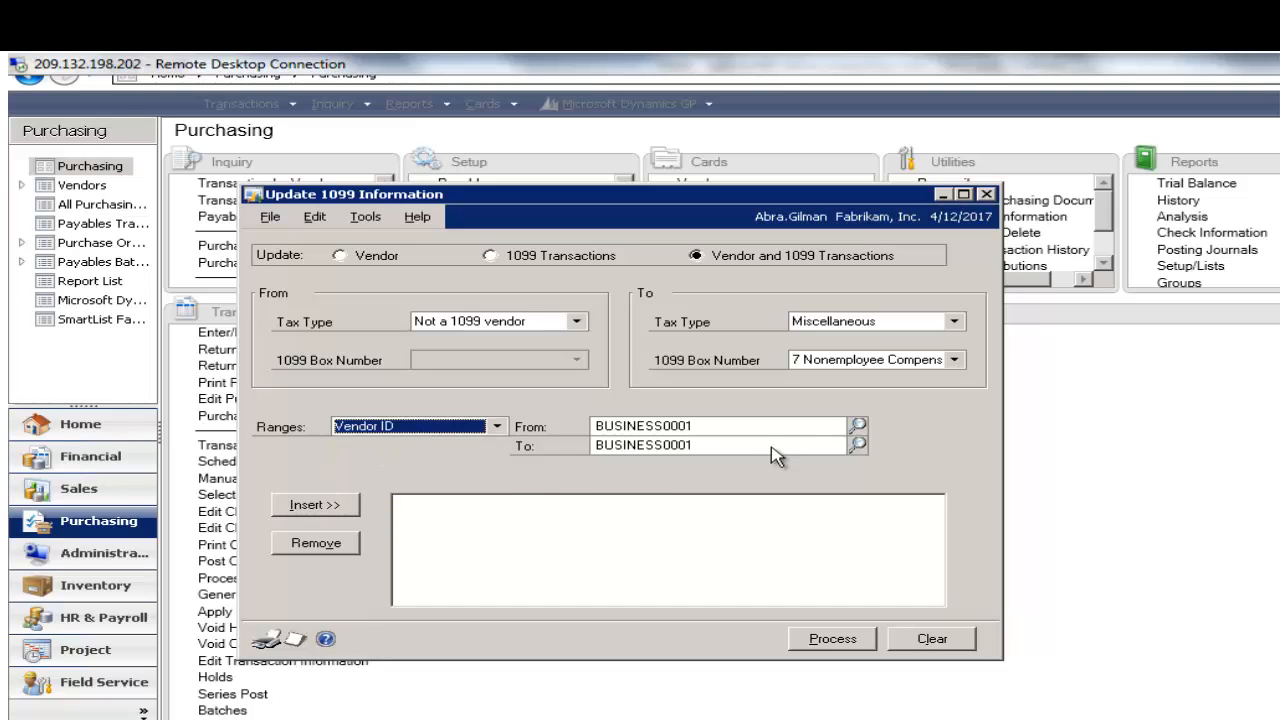
{"action": "left_click", "coordinate": [859, 446]}
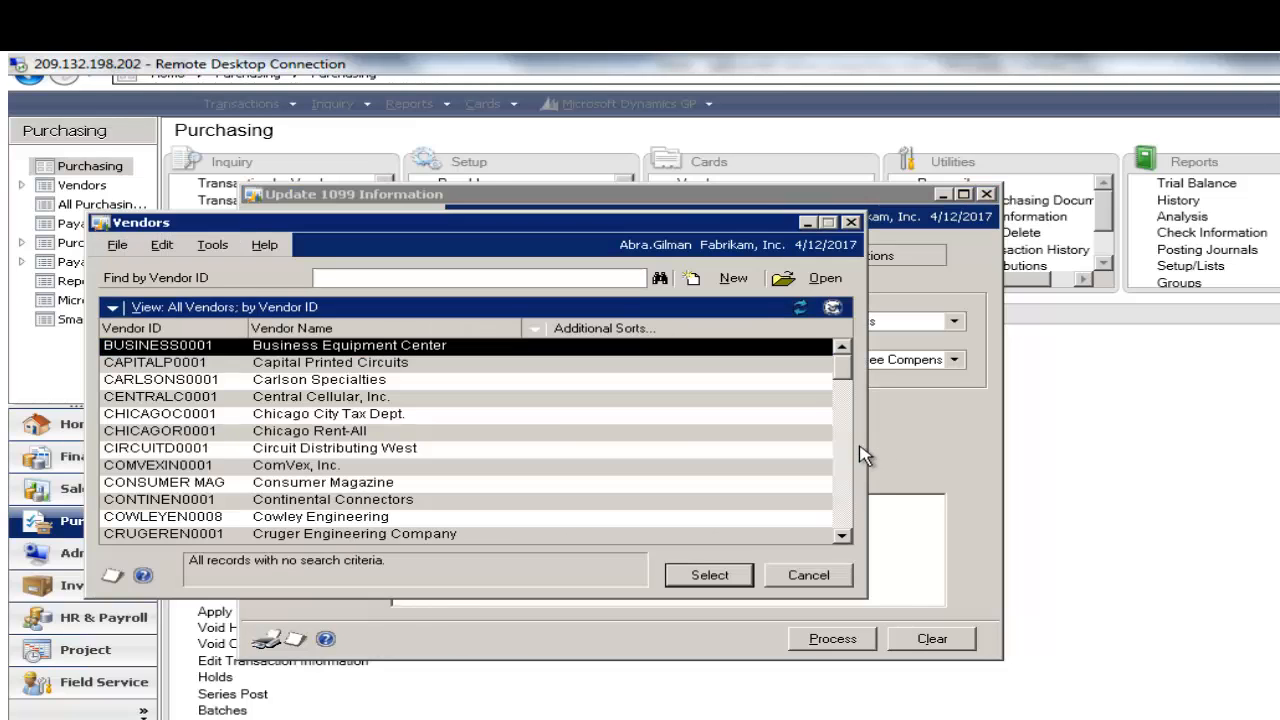
{"action": "left_click", "coordinate": [556, 432]}
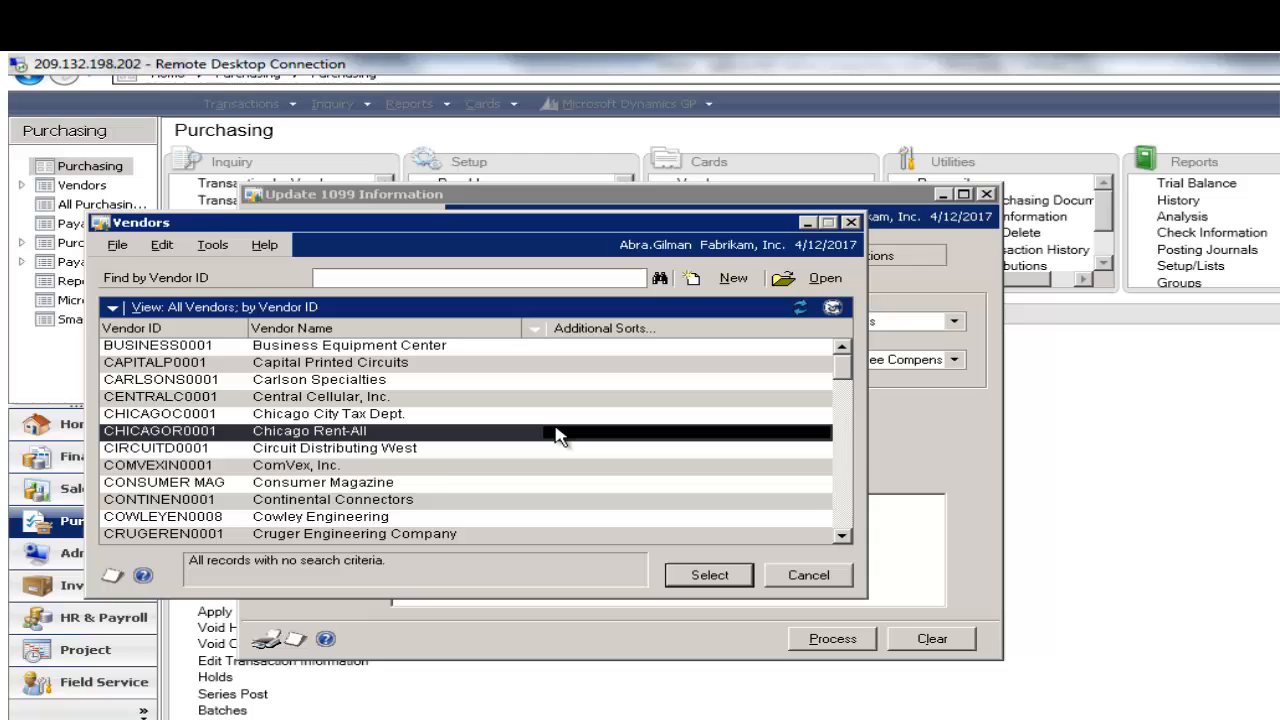
{"action": "double_click", "coordinate": [545, 379]}
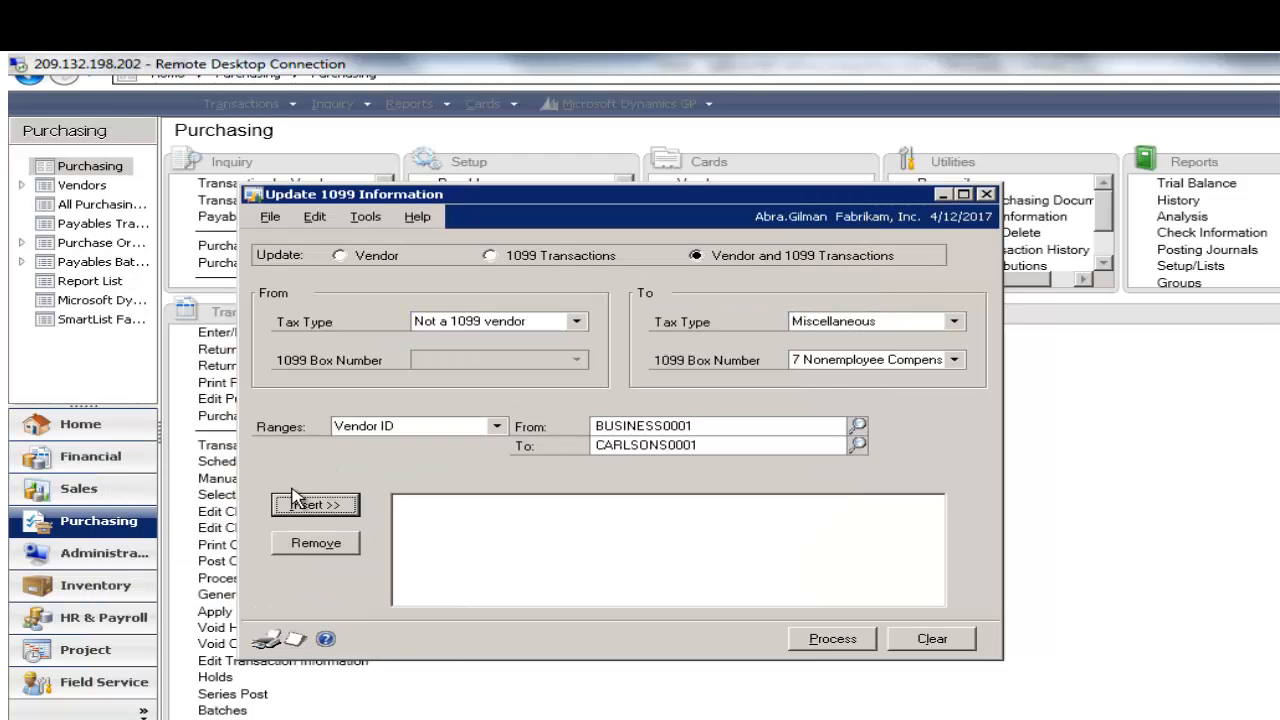
{"action": "left_click", "coordinate": [313, 506]}
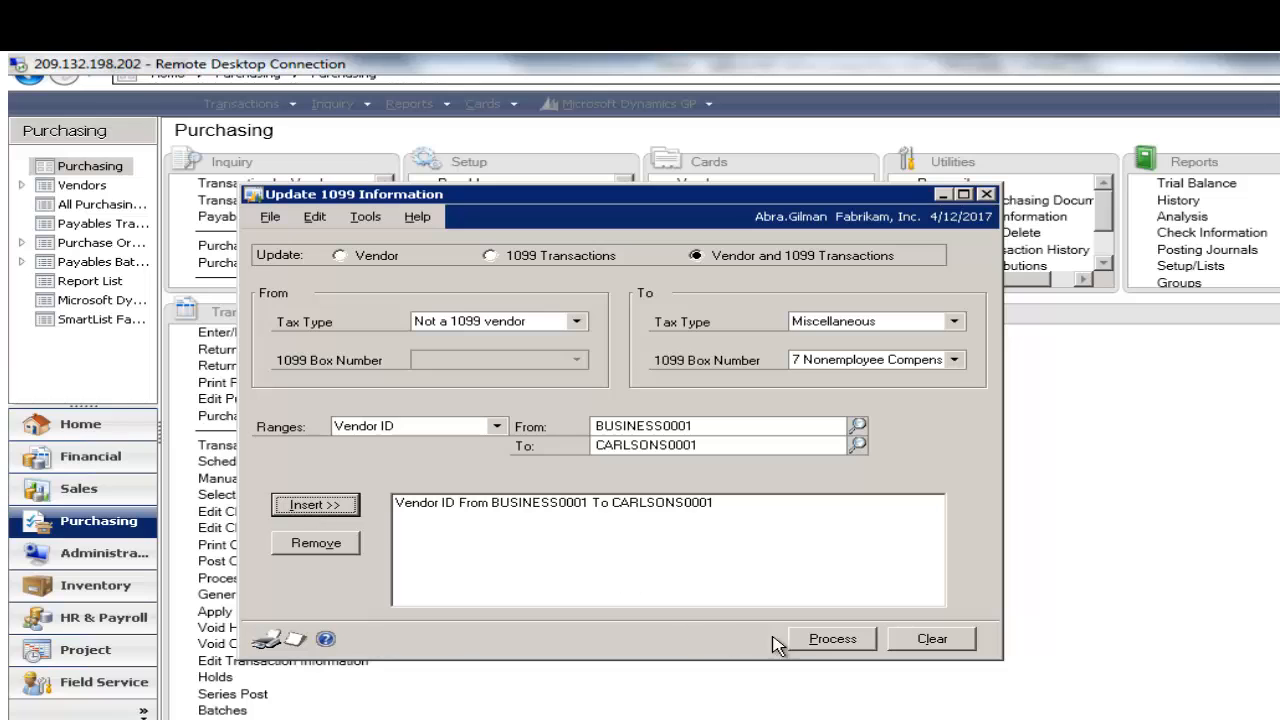
Process the 1099 information update, output the audit report to screen, and close it after reviewing the changed vendors and transactions.
{"action": "left_click", "coordinate": [831, 640]}
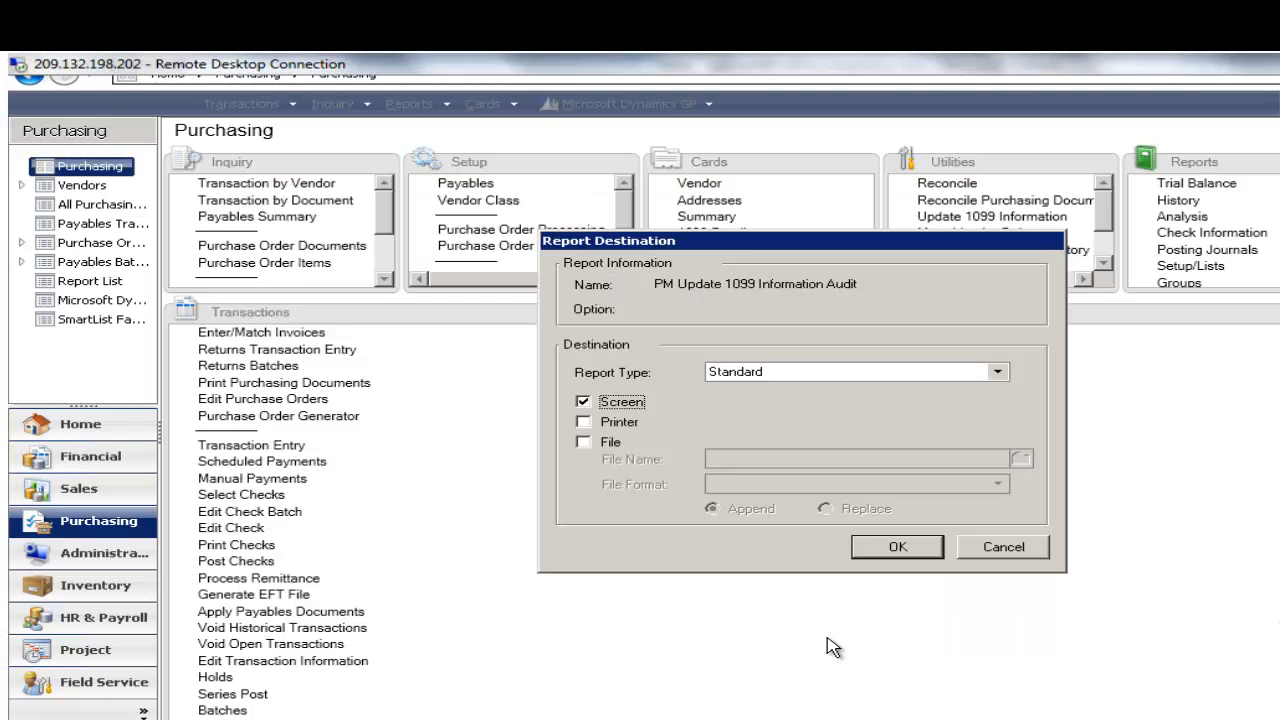
{"action": "left_click", "coordinate": [903, 558]}
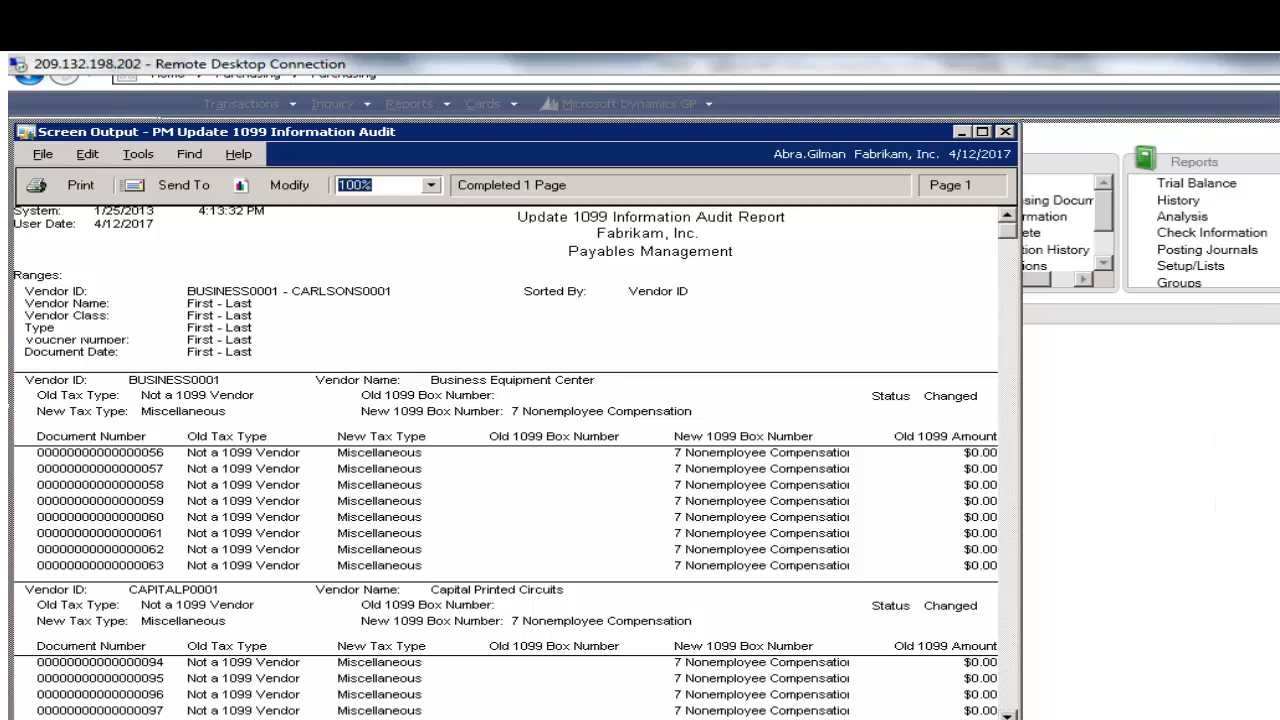
{"action": "left_click_drag", "start_coordinate": [1020, 500], "coordinate": [1279, 500]}
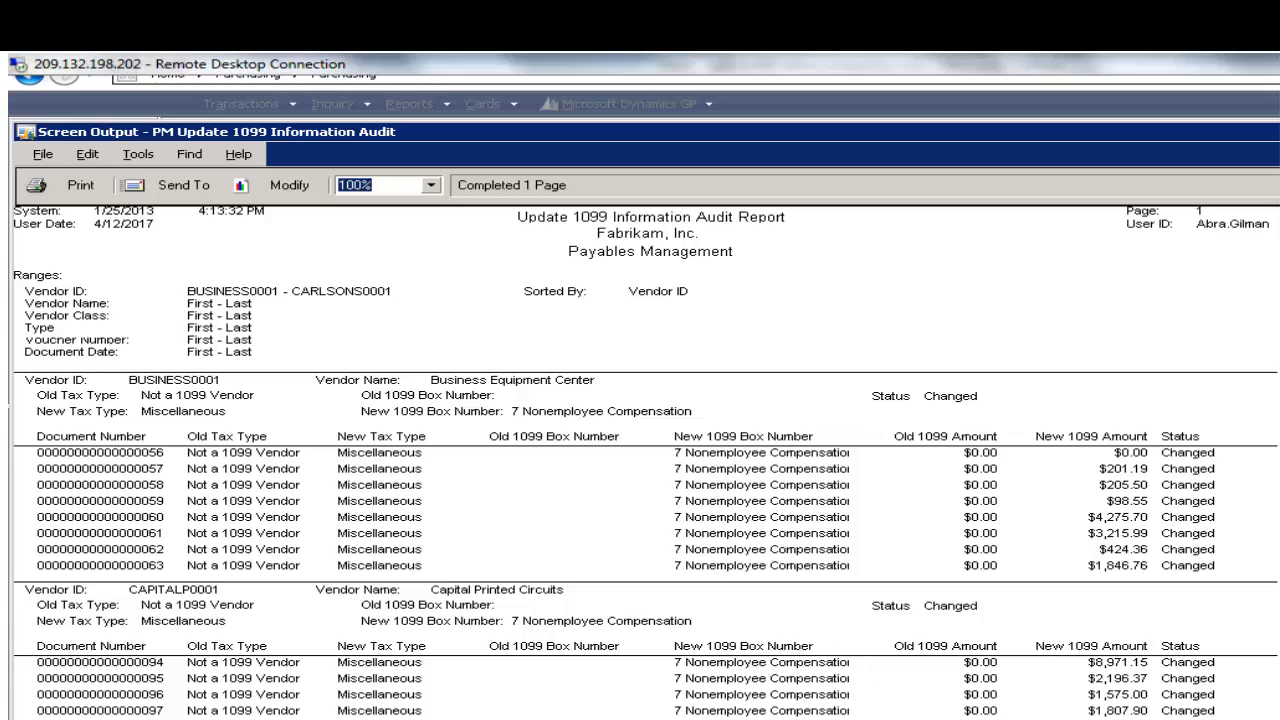
{"action": "scroll", "coordinate": [645, 463], "scroll_direction": "down", "scroll_amount": 5}
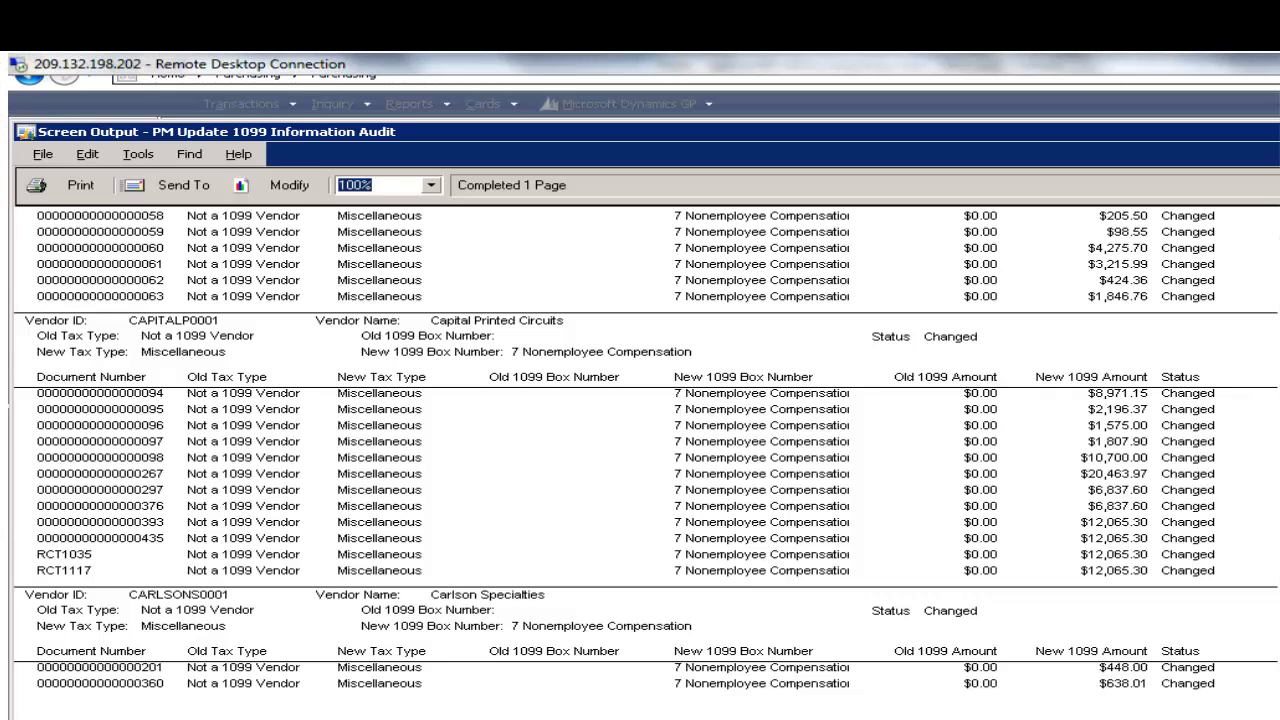
{"action": "key", "text": "Escape"}
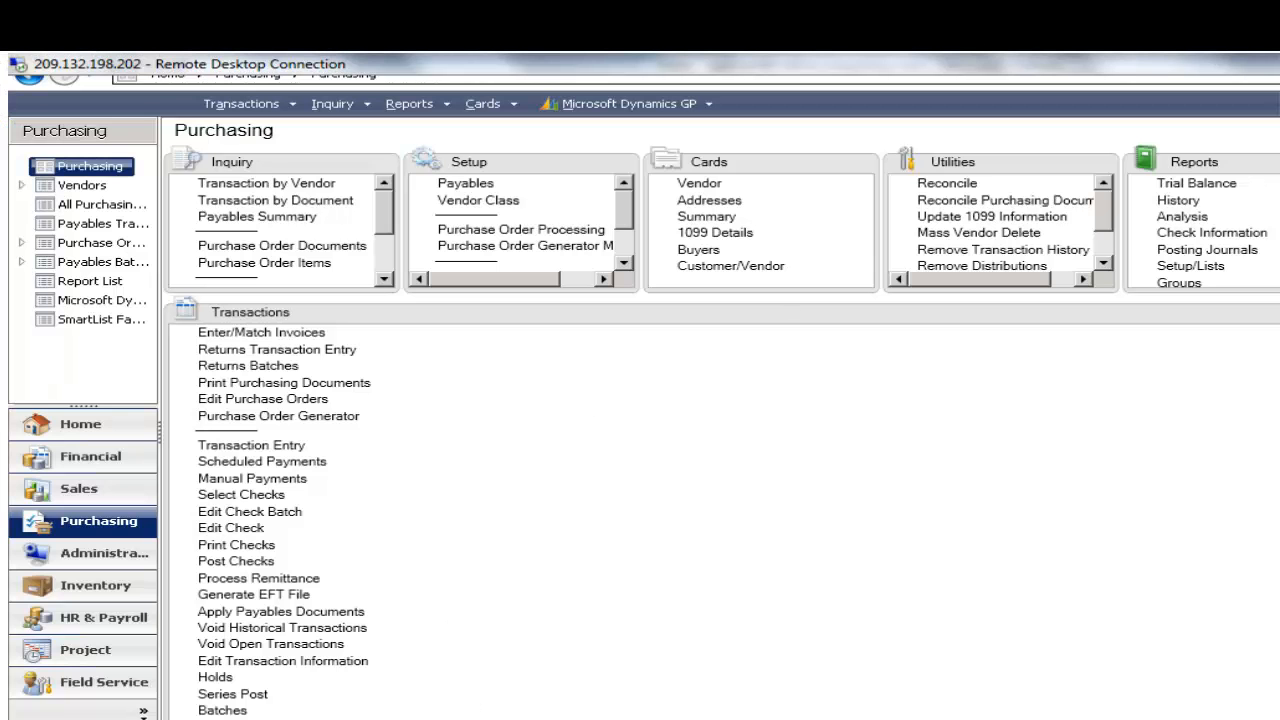